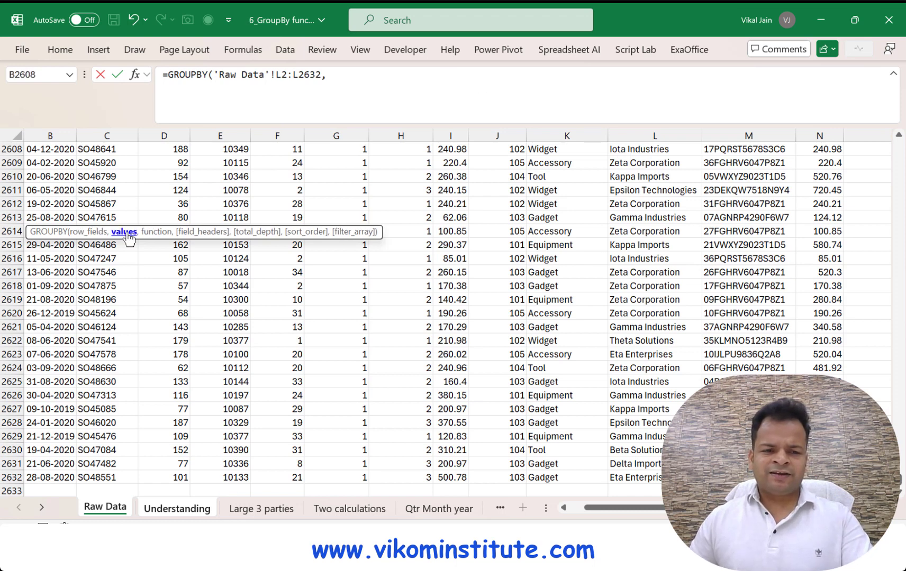
Complete the GROUPBY formula with Raw Data H2:H2632 as values and SUM as the function, and fit column A to its contents.
click(408, 226)
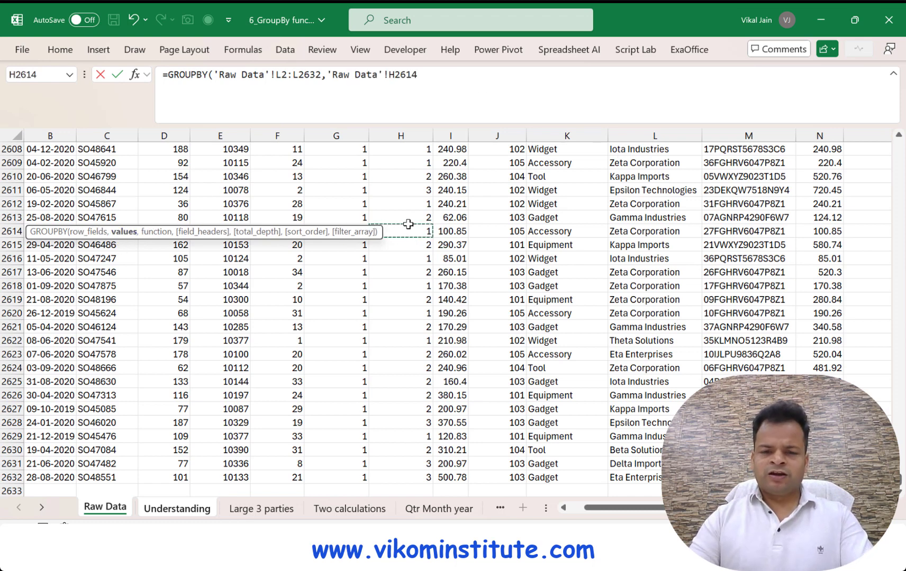
key(ctrl+Up)
key(ctrl+shift+Down)
text(,)
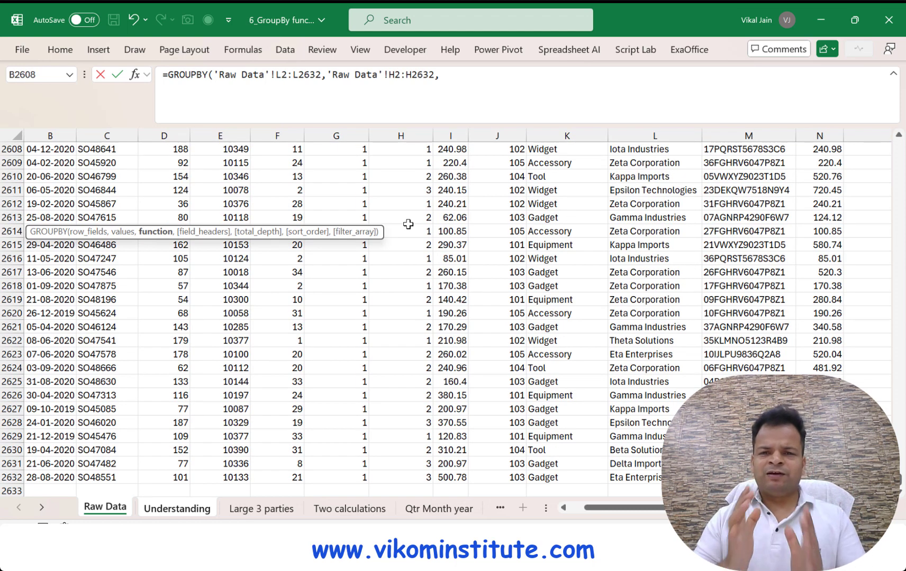
text(sum)
key(Tab)
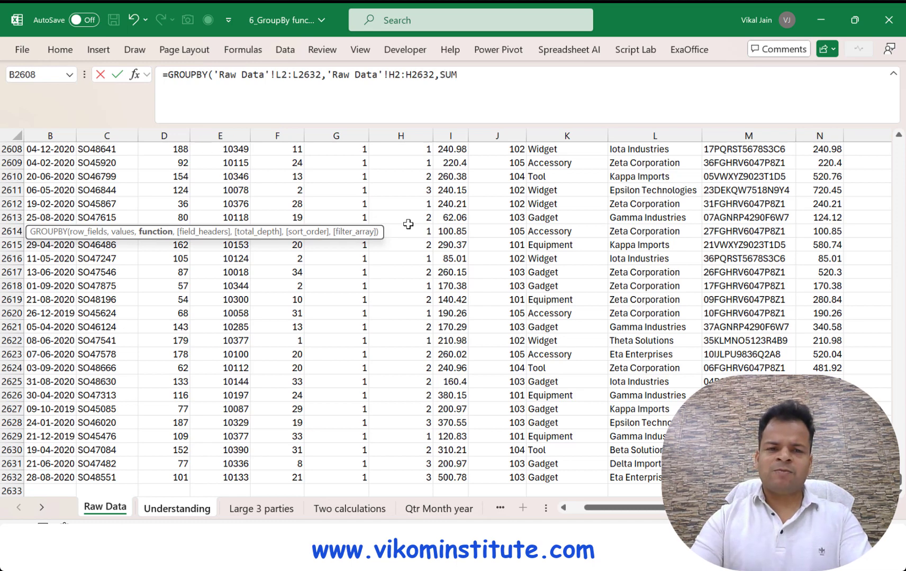
text())
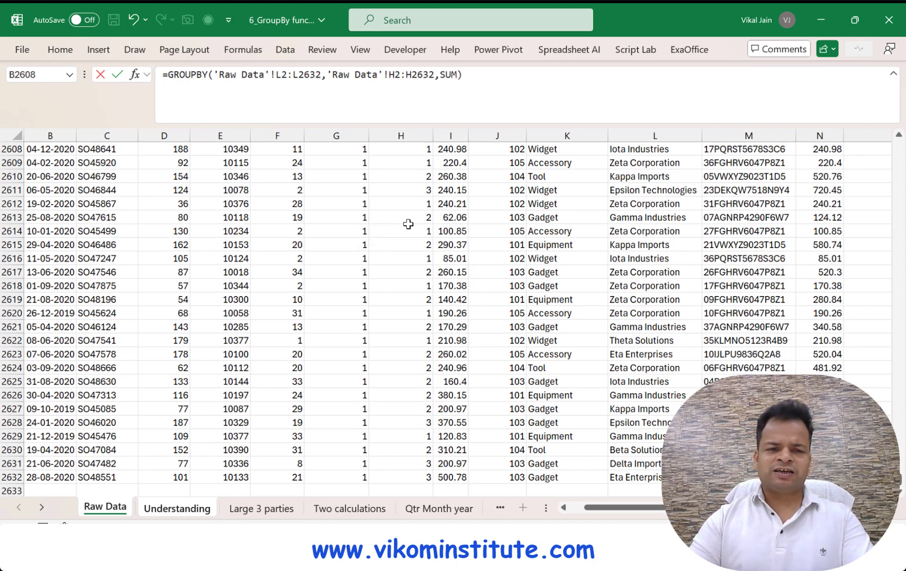
key(Return)
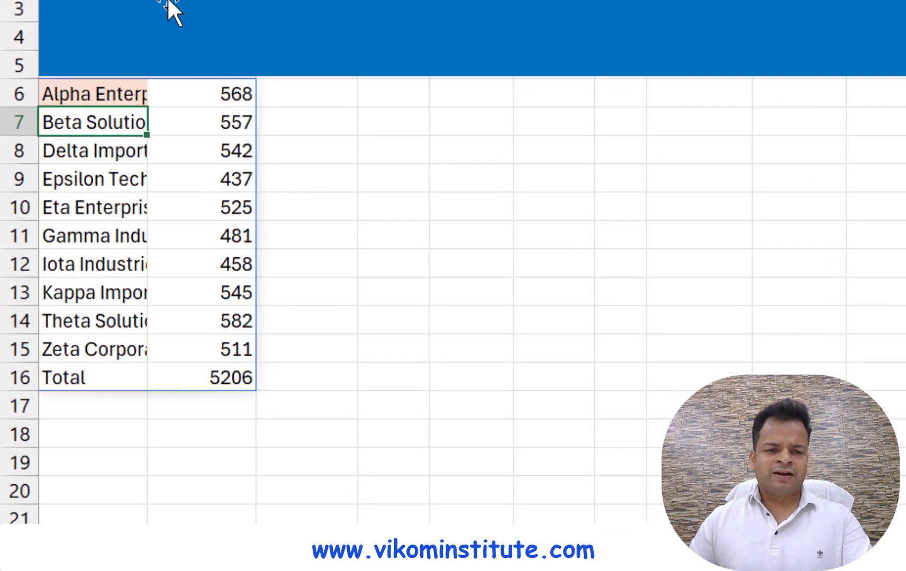
drag(173, 8, 209, 7)
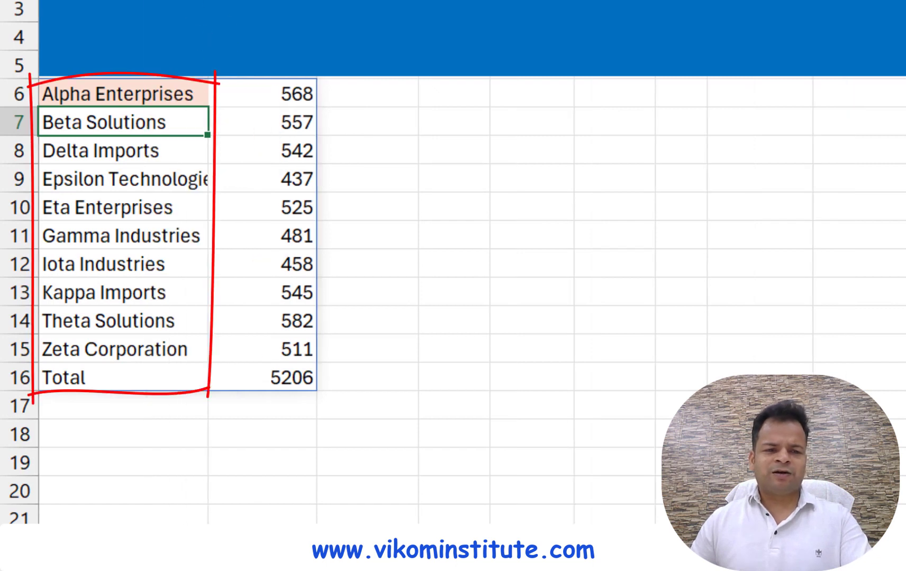
double_click(208, 2)
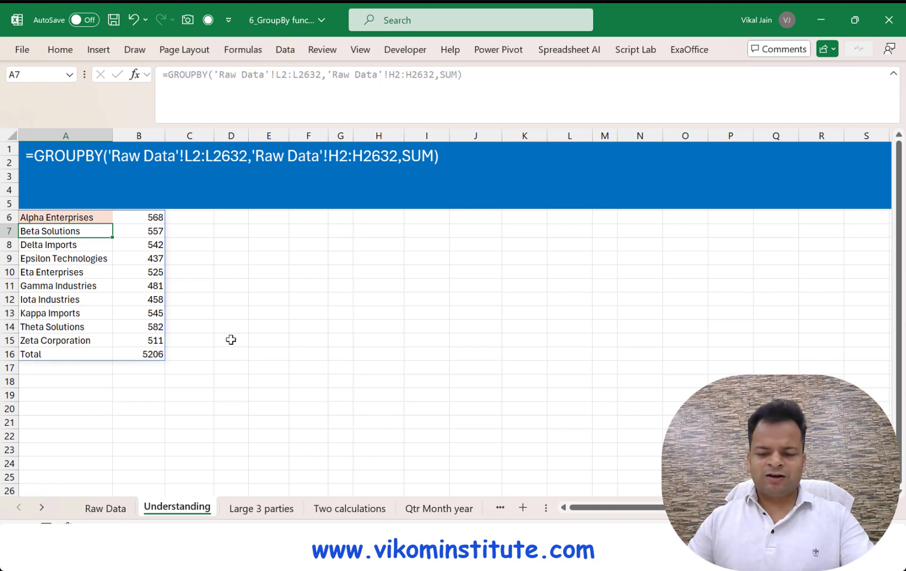
Replace the formula in A6 of the Understanding sheet with a new GROUPBY using Raw Data L2:M2632 as row fields.
key(Up)
key(Delete)
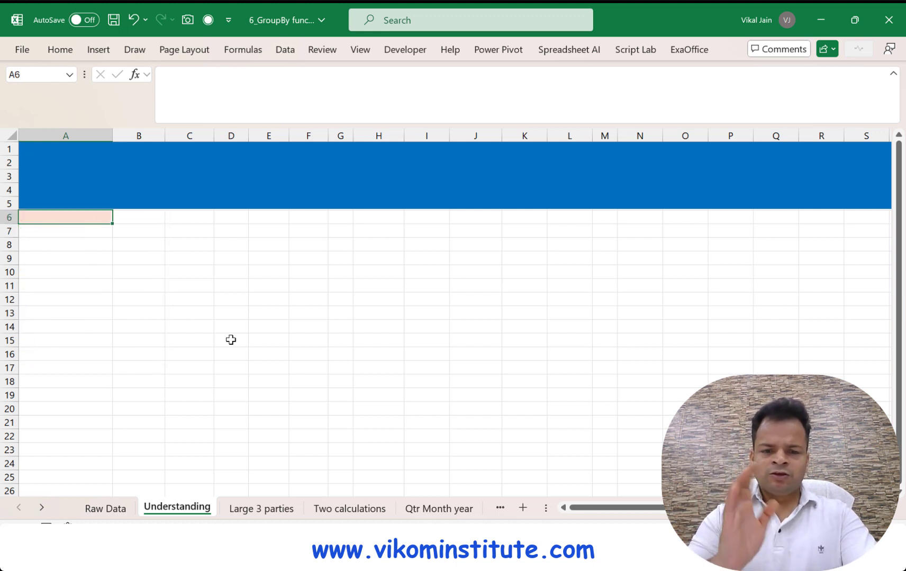
text(=gro)
key(Tab)
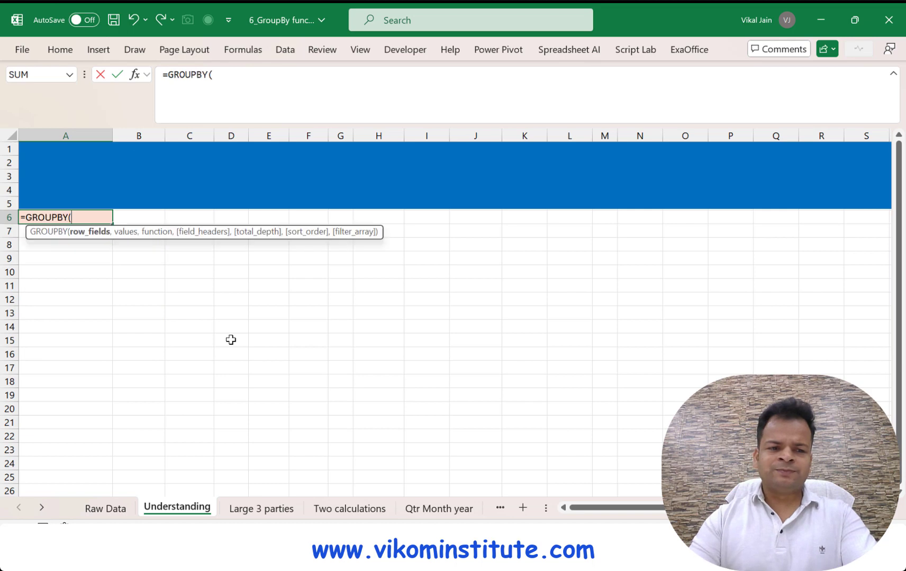
key(ctrl+Page_Up)
key(ctrl+Up)
key(Right)
key(Right)
key(Right)
key(Right)
key(Right)
click(620, 149)
key(shift+Right)
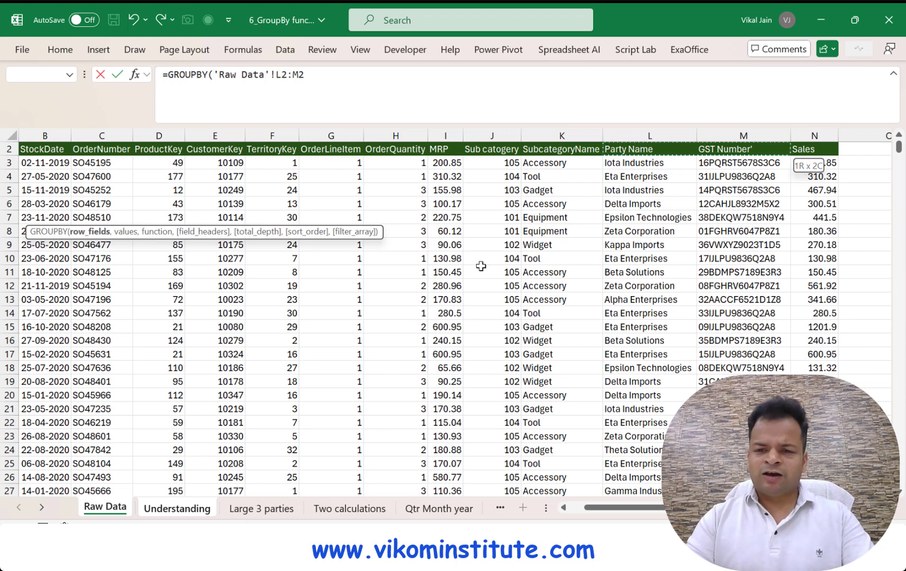
key(ctrl+shift+Down)
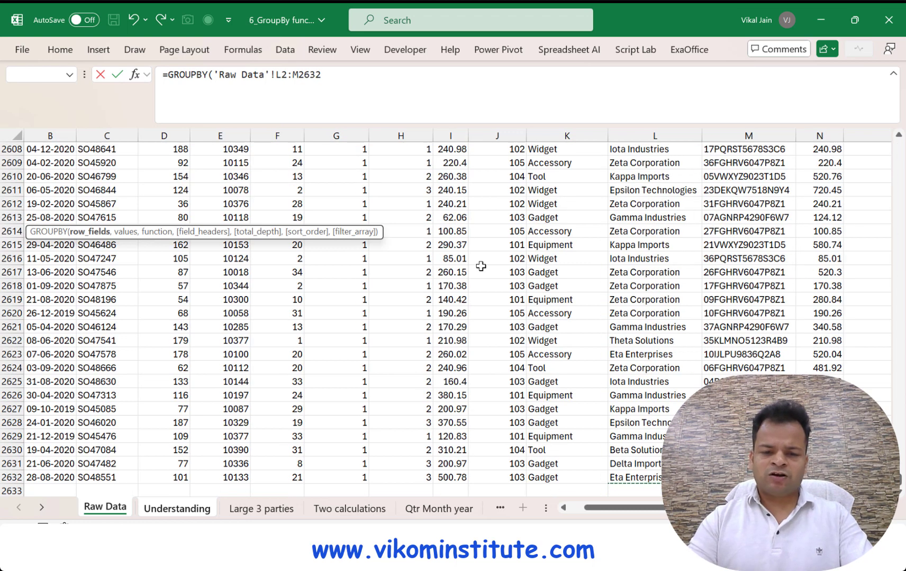
text(,)
Set the GROUPBY values argument to the OrderQuantity range H2:H2632 on the Raw Data sheet.
click(401, 217)
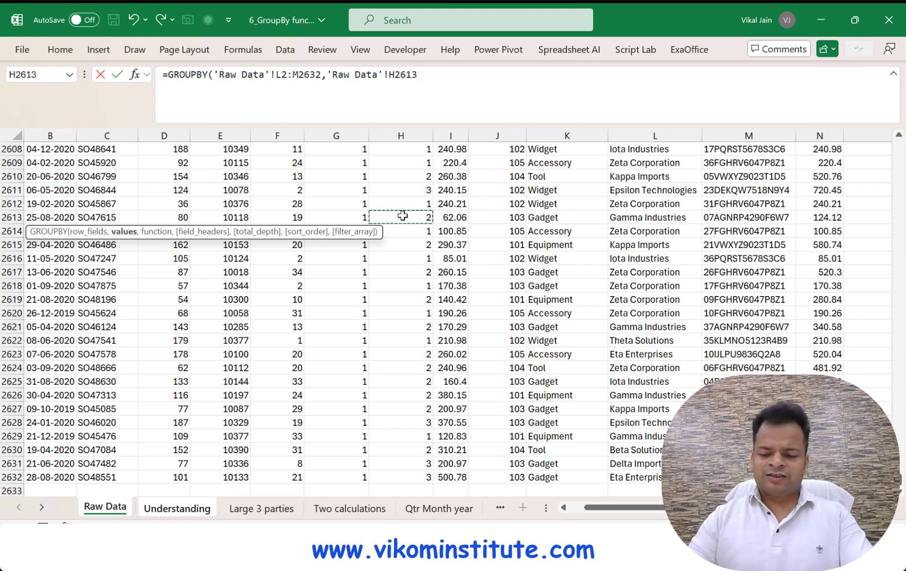
key(ctrl+Up)
key(Down)
key(ctrl+shift+Down)
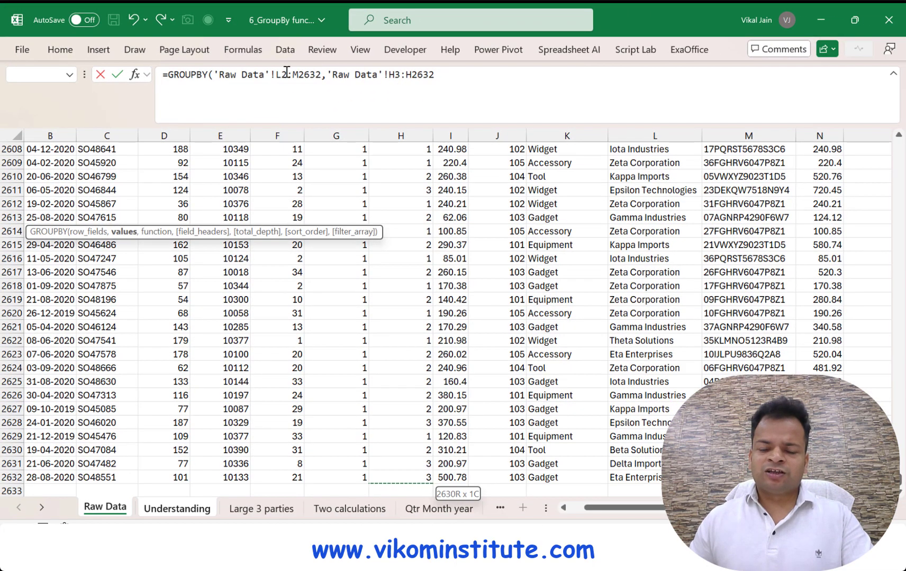
click(395, 74)
key(Delete)
text(2)
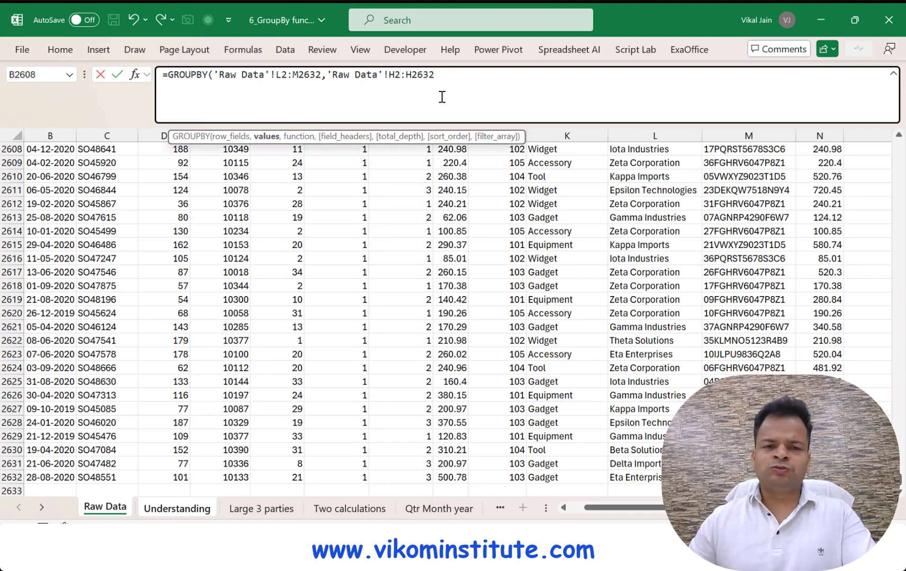
Finish the formula with SUM as the function and fit column B to the GST numbers.
click(461, 77)
text(,)
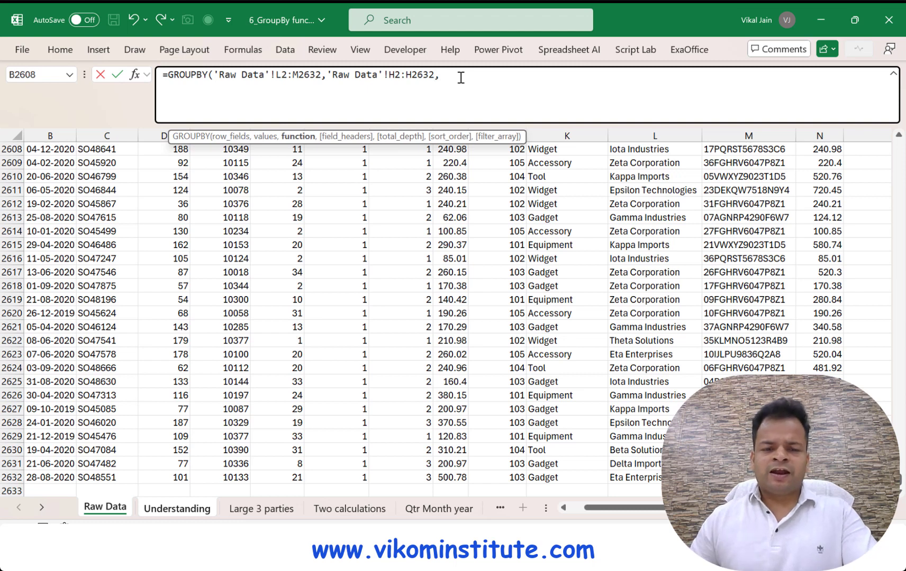
text(sum)
key(Tab)
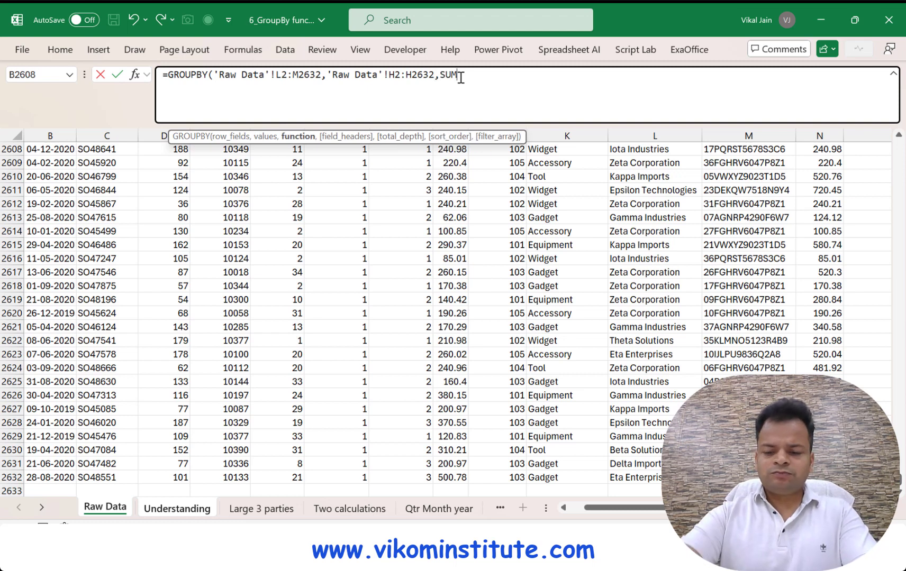
text())
key(Return)
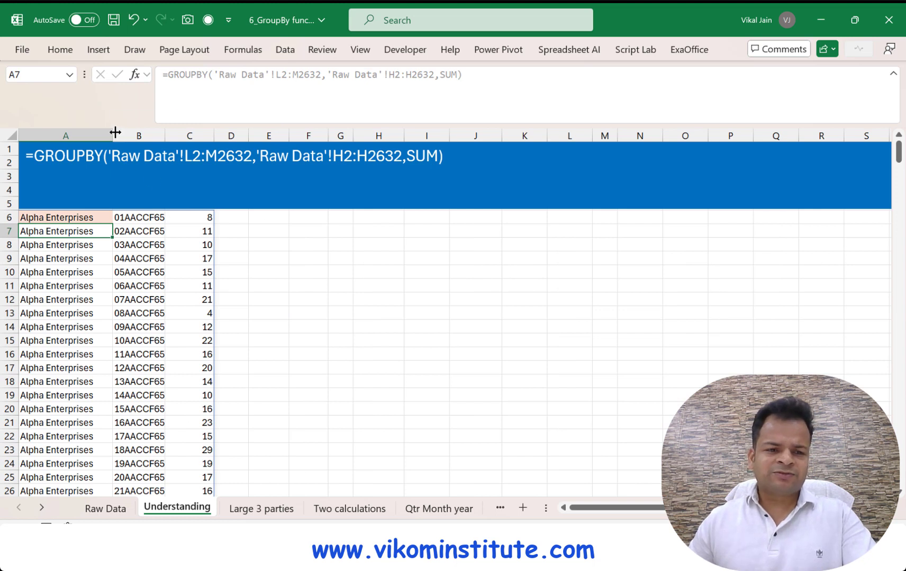
double_click(159, 135)
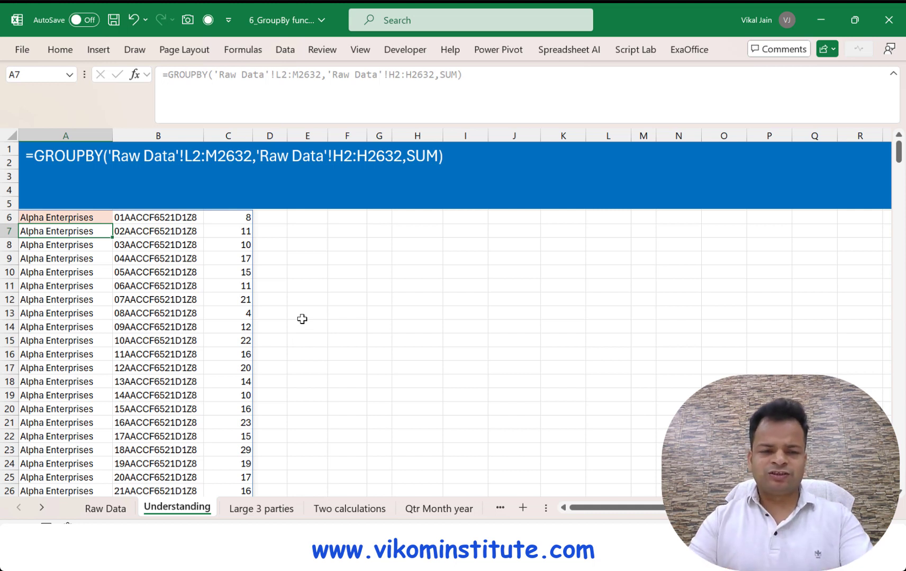
Add 3 (Yes and show) as the field_headers argument of the GROUPBY formula in A6.
key(Up)
key(F2)
key(Left)
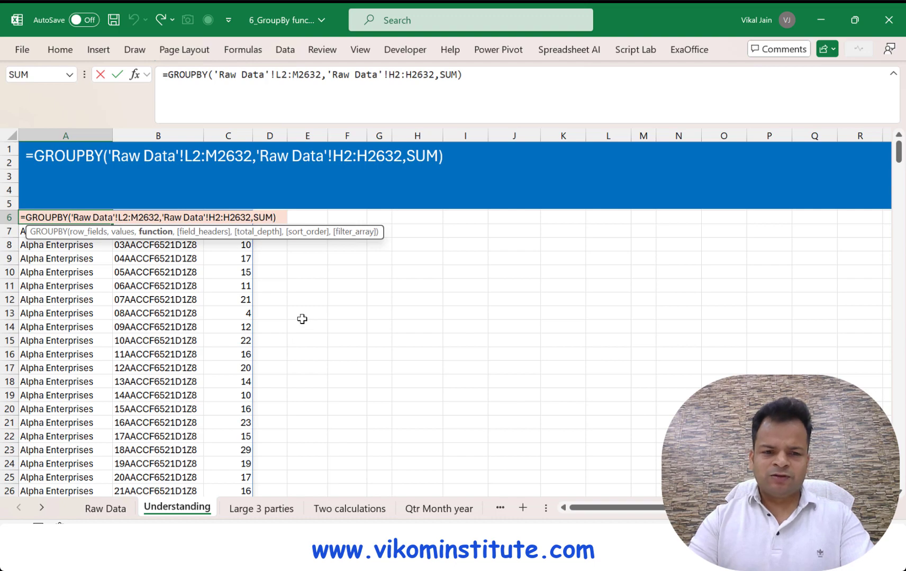
text(,3)
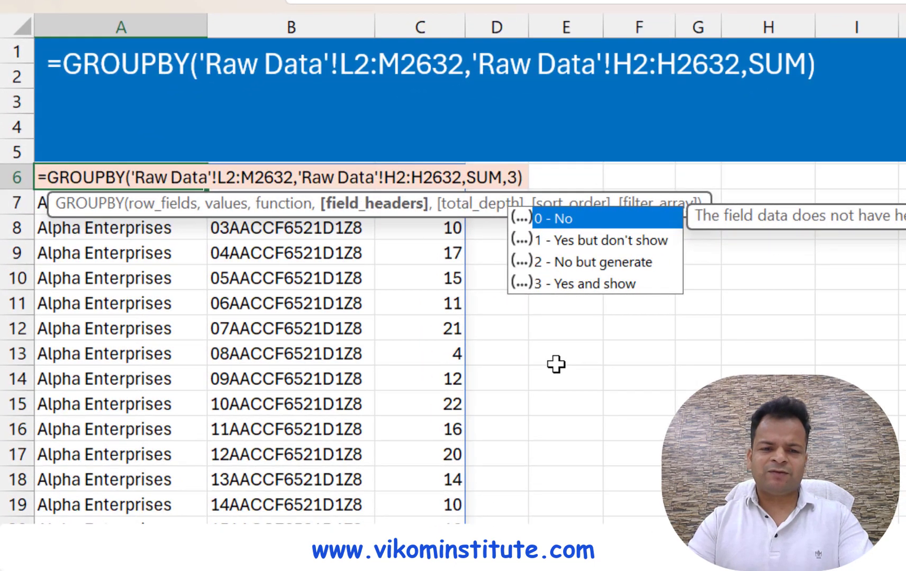
key(Return)
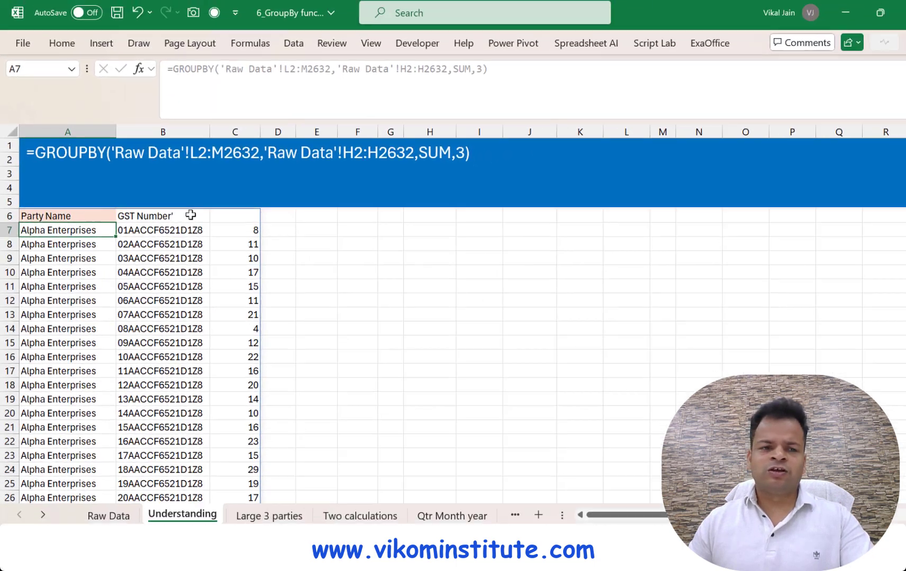
scroll(149, 315, down, 6)
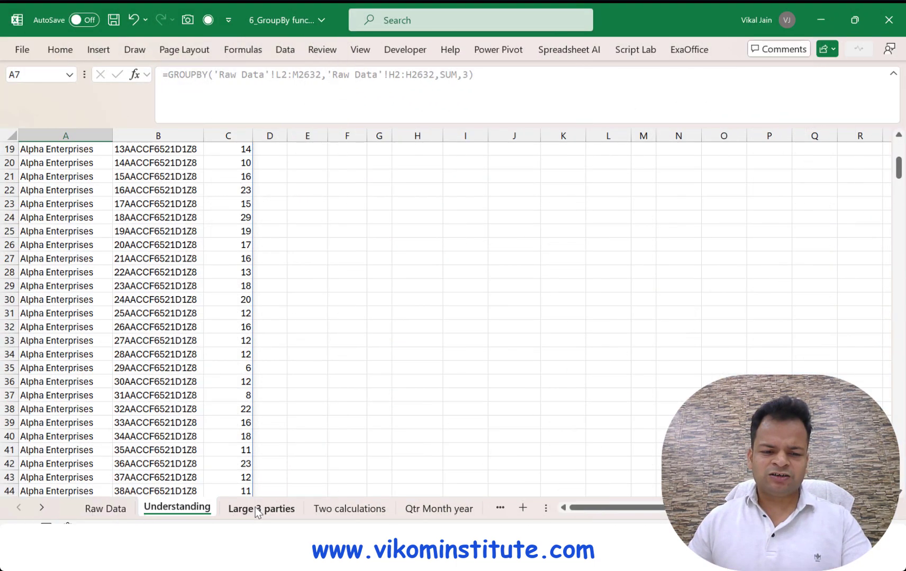
In A6 of the Large 3 parties sheet, begin a GROUPBY formula with Raw Data L2:L2632 as row fields.
click(247, 508)
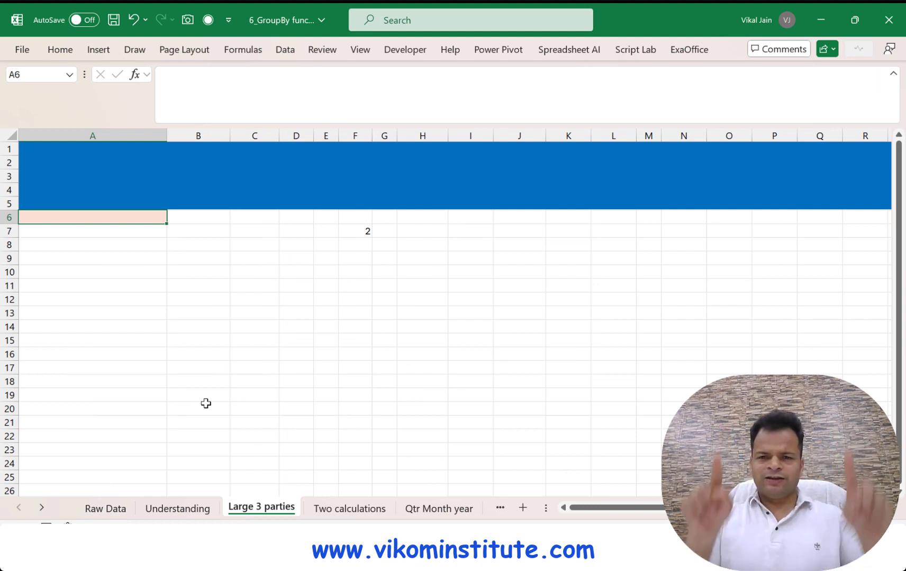
text(=group)
key(Tab)
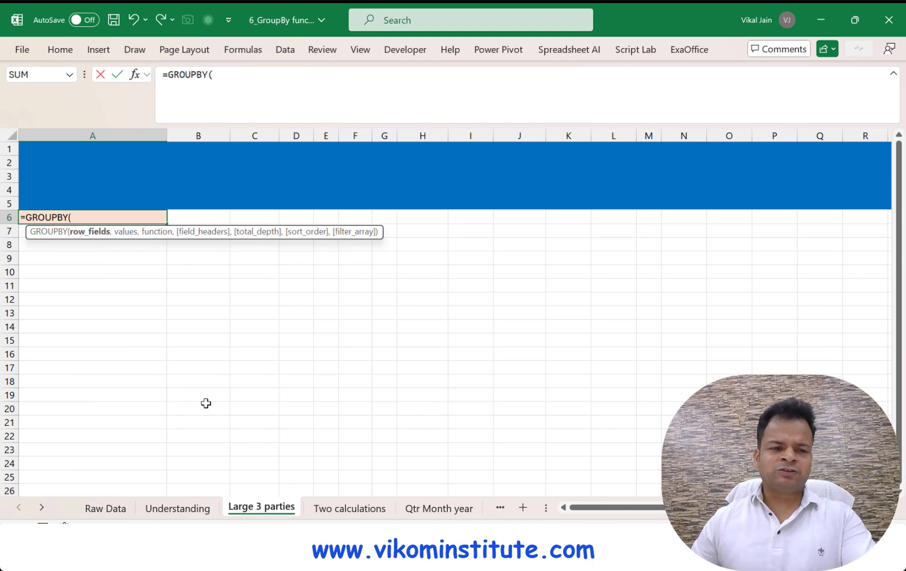
click(105, 508)
click(329, 391)
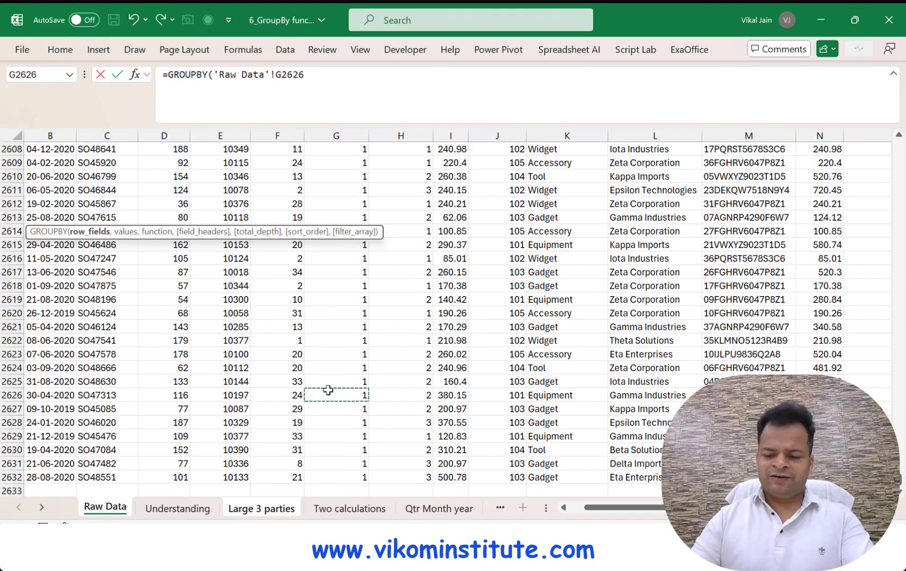
key(ctrl+Up)
key(Right)
key(Right)
key(Right)
key(Right)
key(Right)
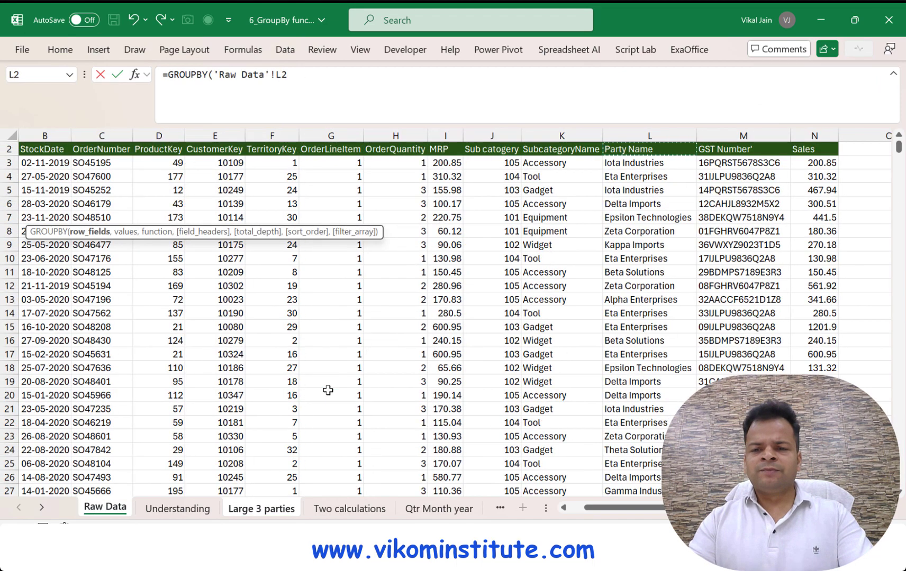
key(ctrl+shift+Down)
text(,)
Complete the formula with Raw Data H2:H2632 as values and SUM as the function.
key(ctrl+Up)
key(Right)
key(Right)
key(Right)
key(Right)
key(Right)
key(Right)
key(Right)
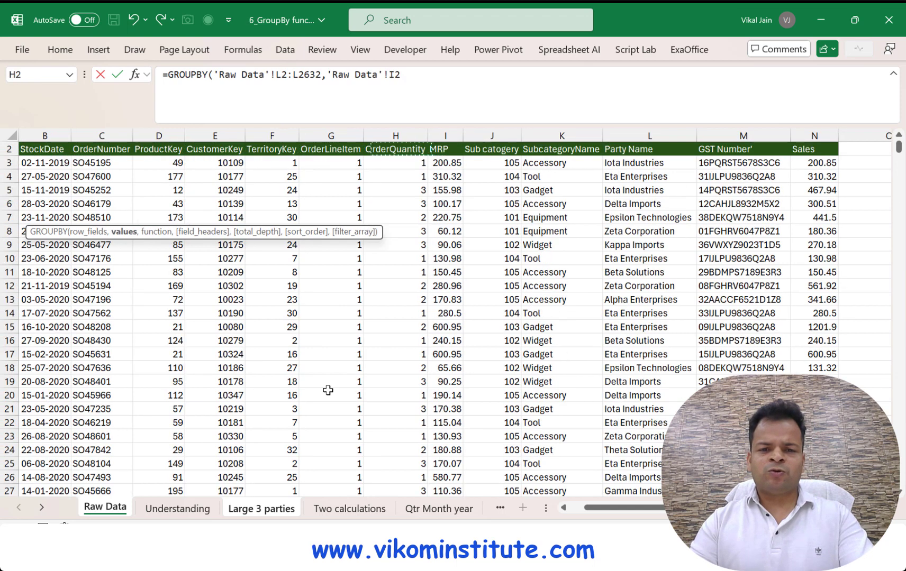
key(Left)
key(ctrl+shift+Down)
text(,sum)
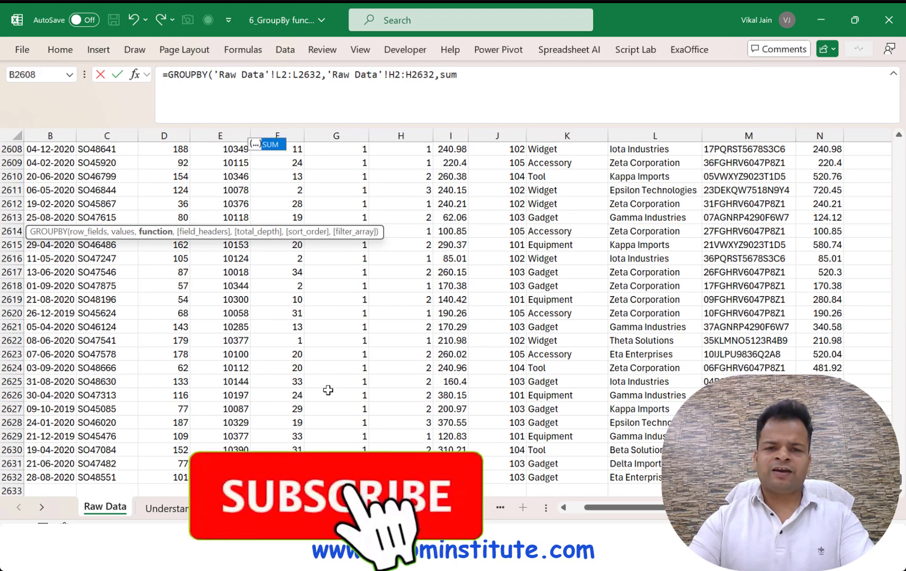
key(Return)
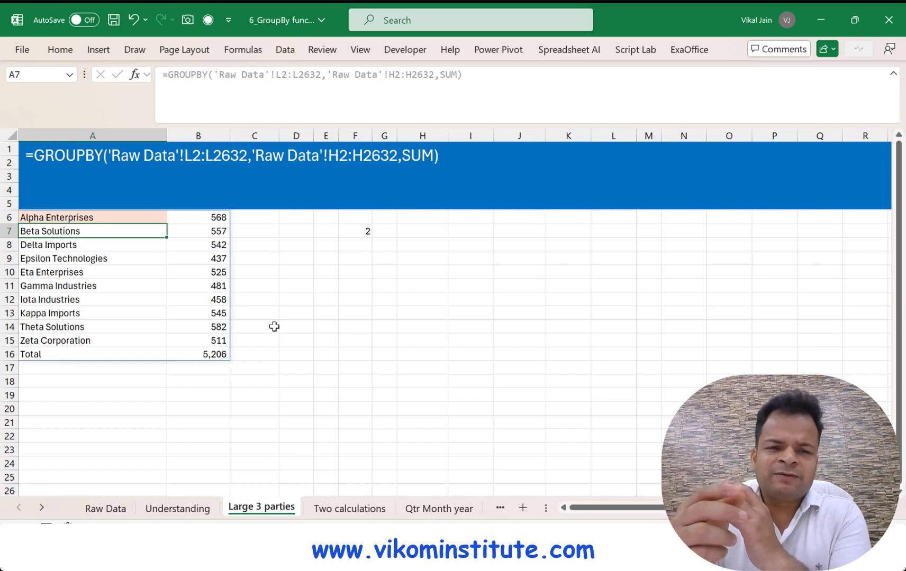
click(361, 233)
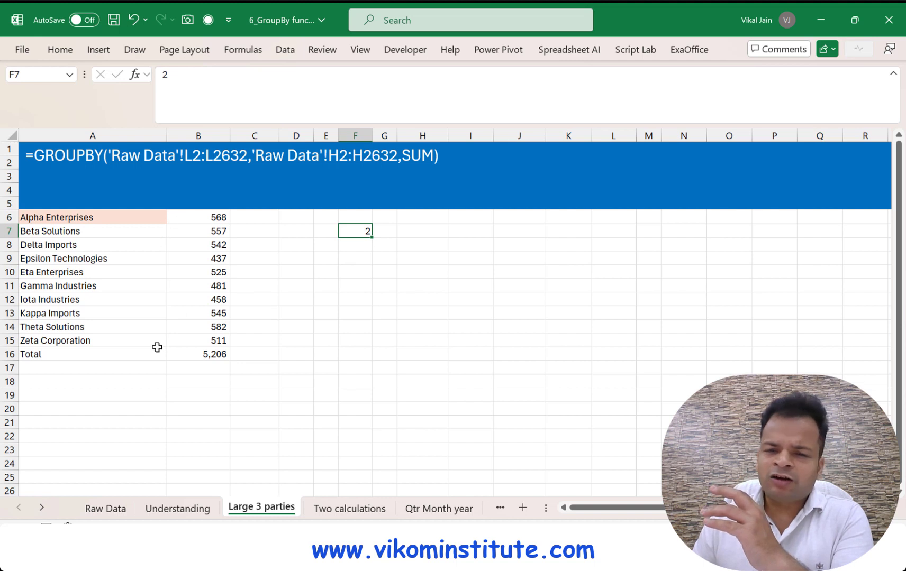
click(88, 218)
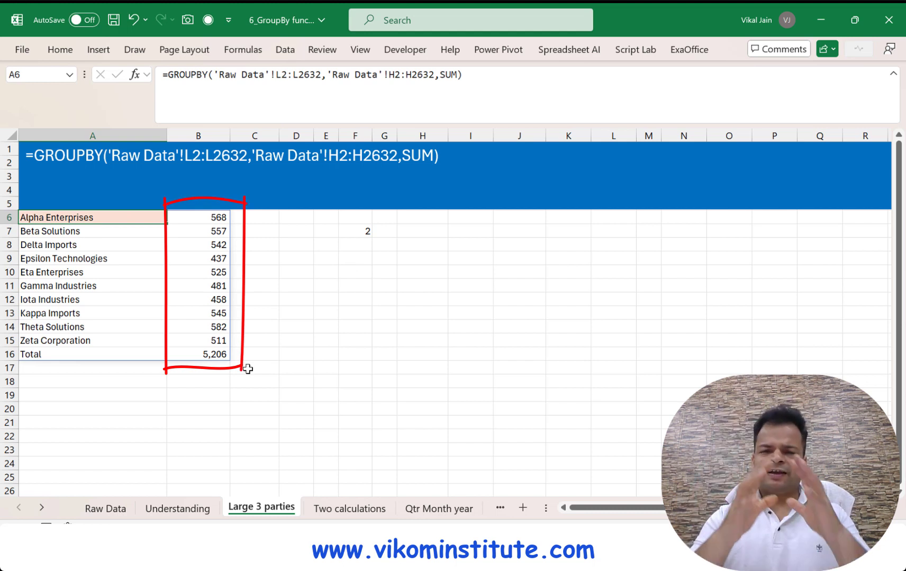
click(353, 233)
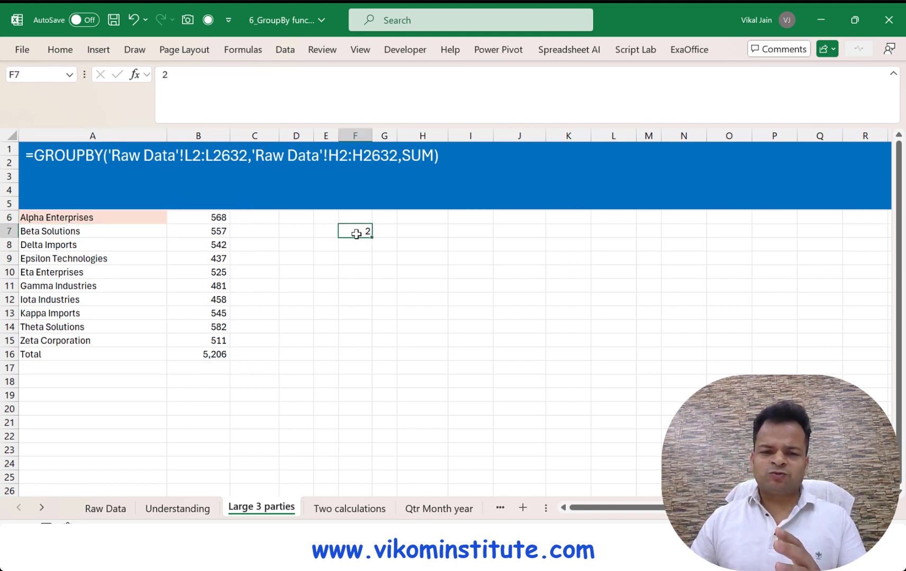
Add -2 as the sort_order argument of the GROUPBY formula in A6 to sort parties by descending quantity, and select the top three totals.
click(92, 220)
key(F2)
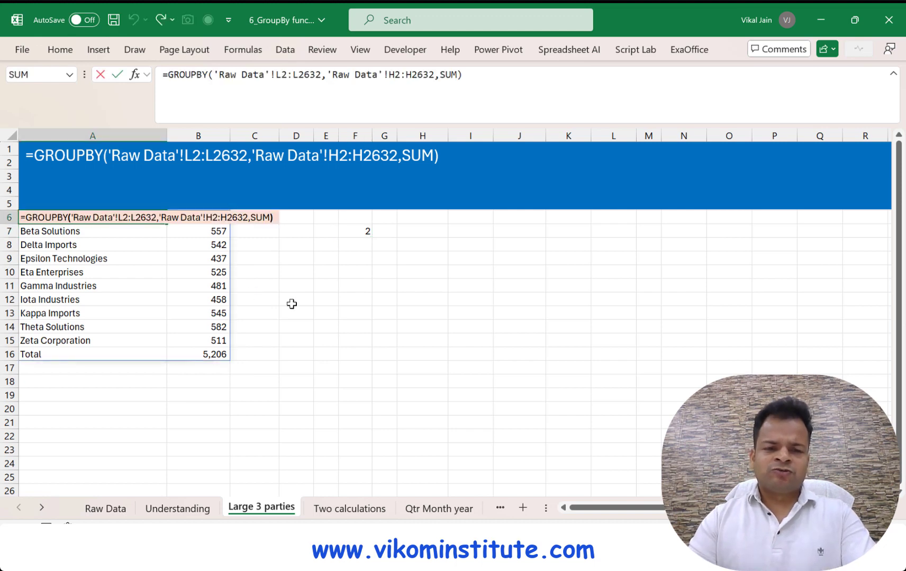
key(Left)
text(,,)
text(,)
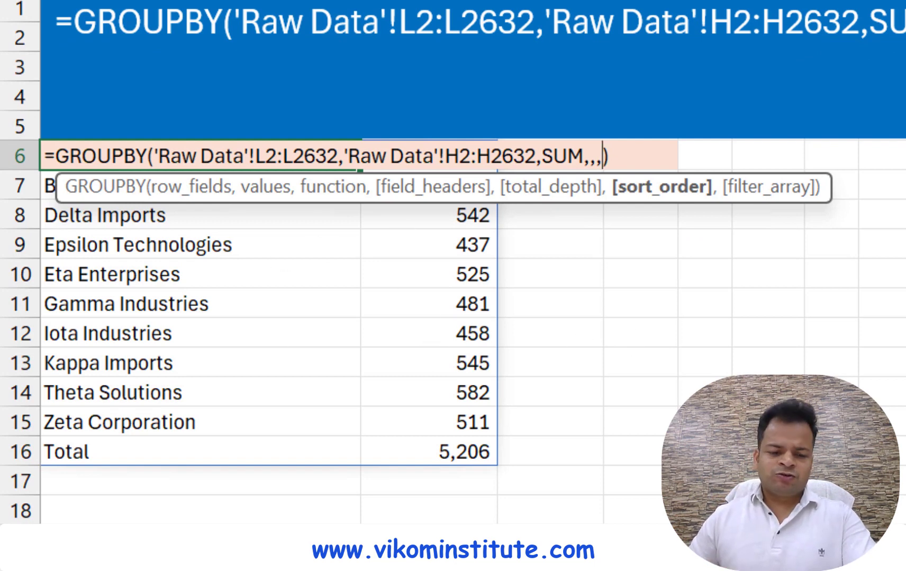
text(2)
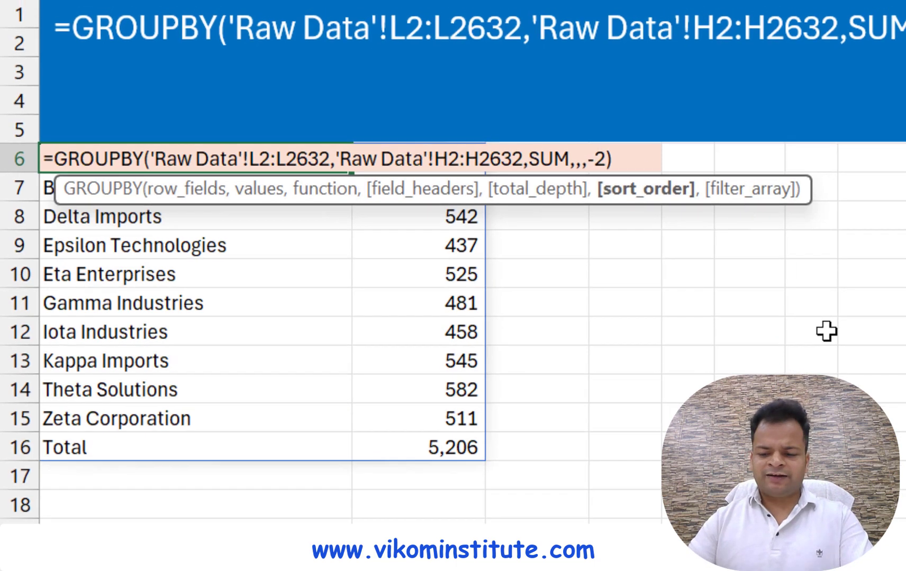
key(Return)
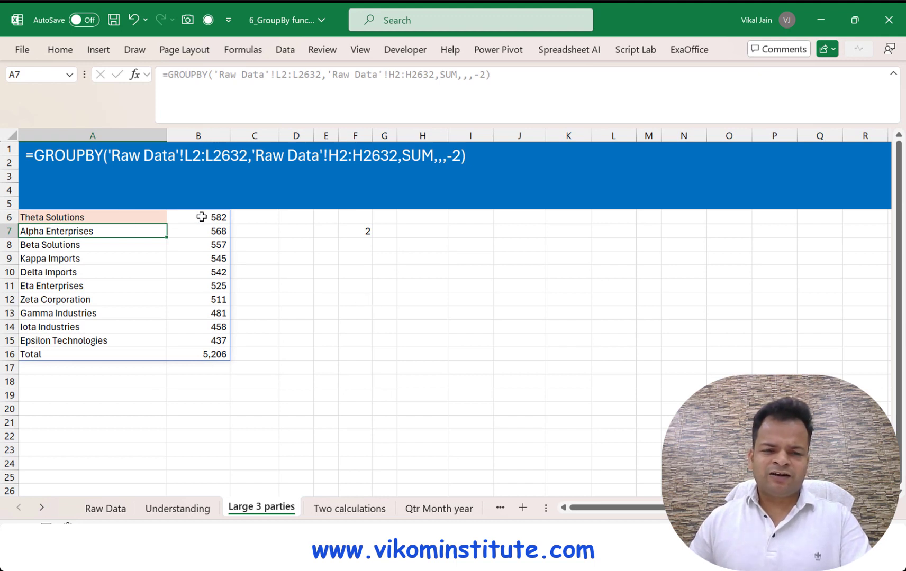
drag(202, 217, 195, 242)
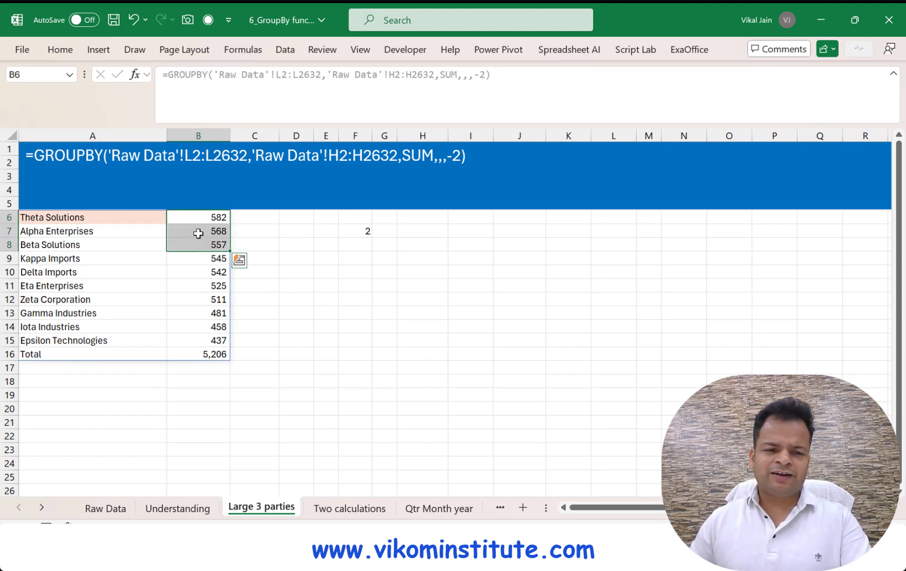
Add 3 (Yes and show) as the field_headers argument of the sorted GROUPBY formula in A6.
double_click(45, 219)
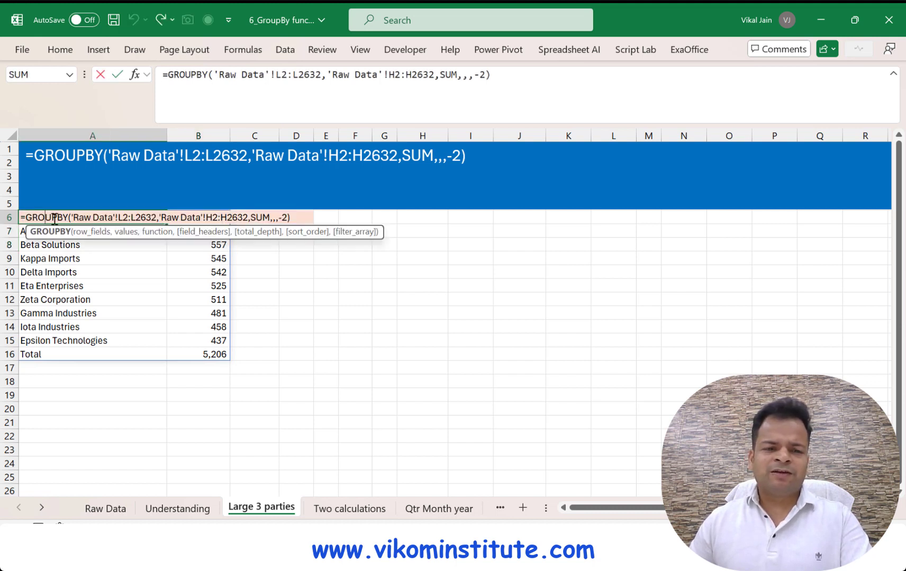
click(274, 220)
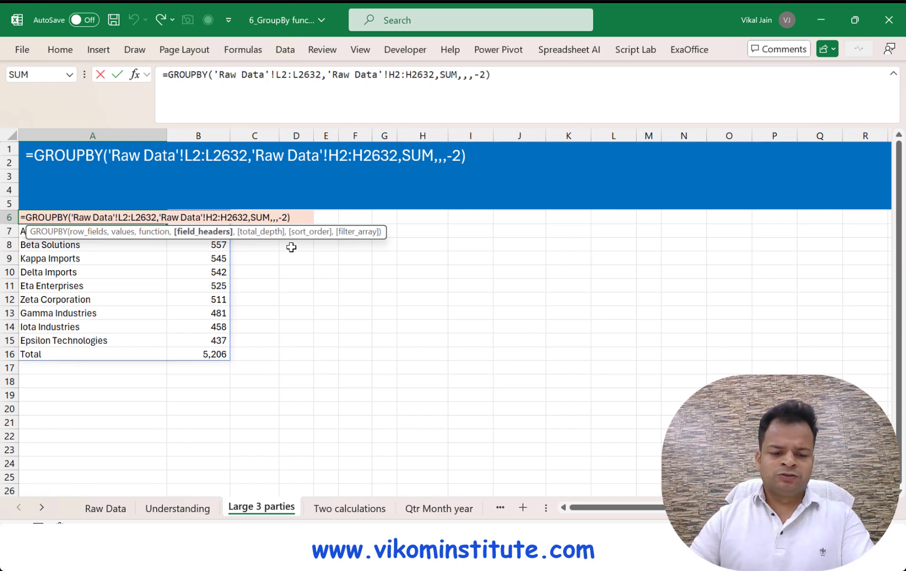
text(3)
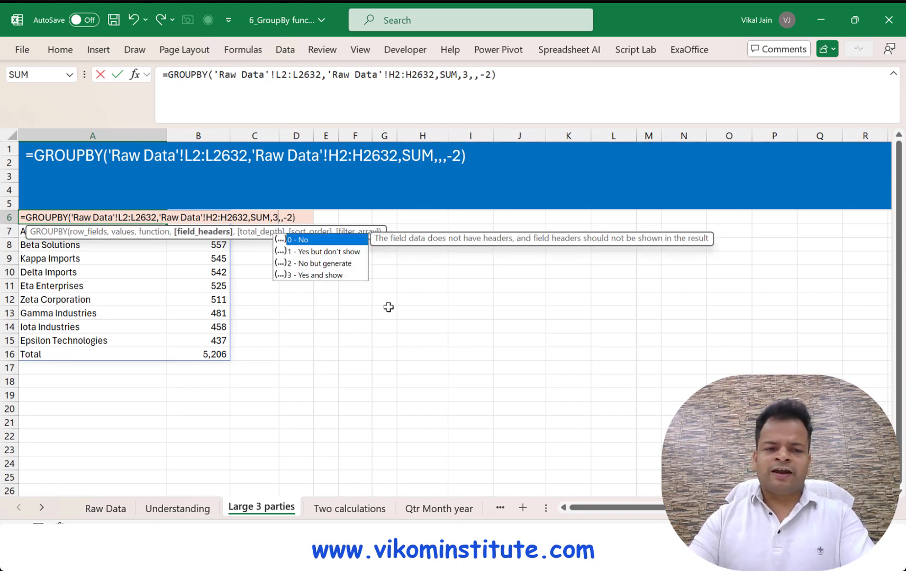
key(Return)
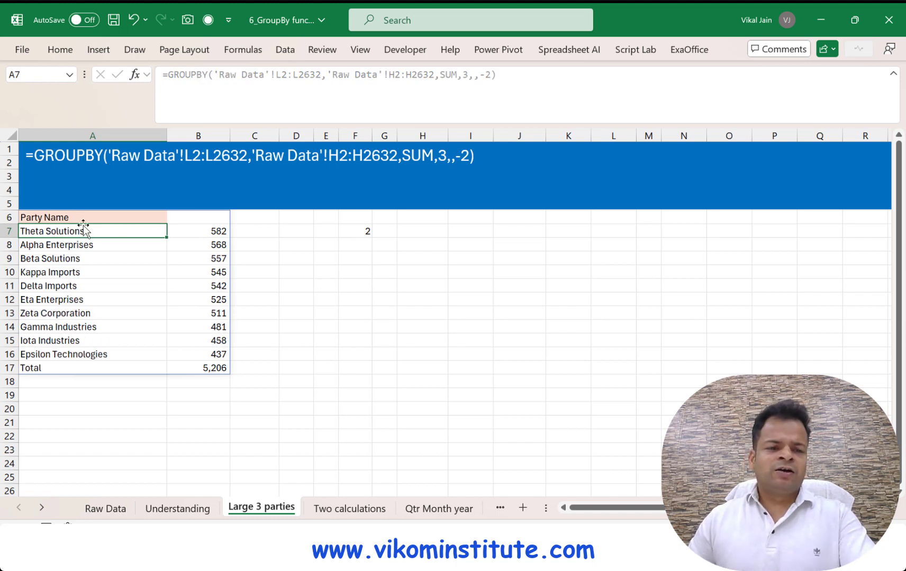
Wrap the GROUPBY formula in A6 in a TAKE function with F7+1 as the number of rows.
click(62, 217)
double_click(45, 219)
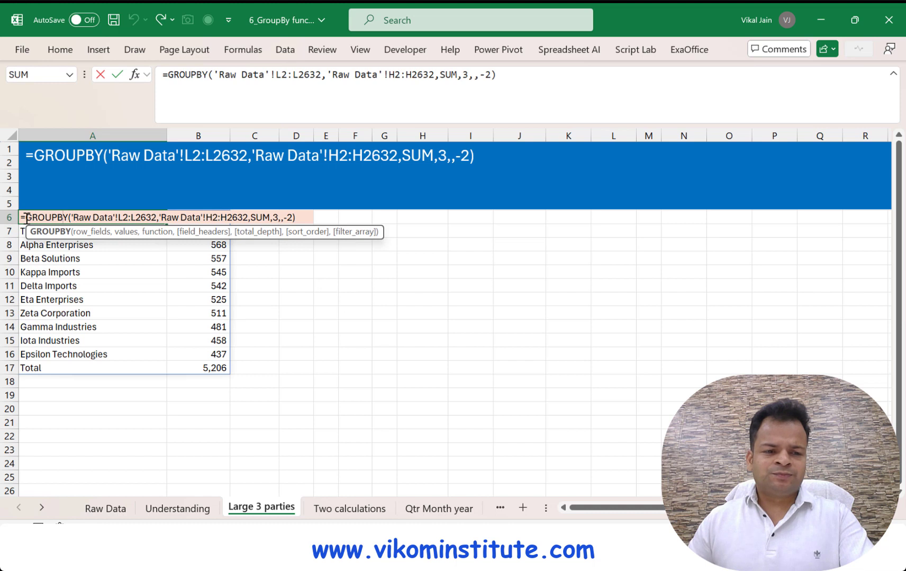
click(26, 218)
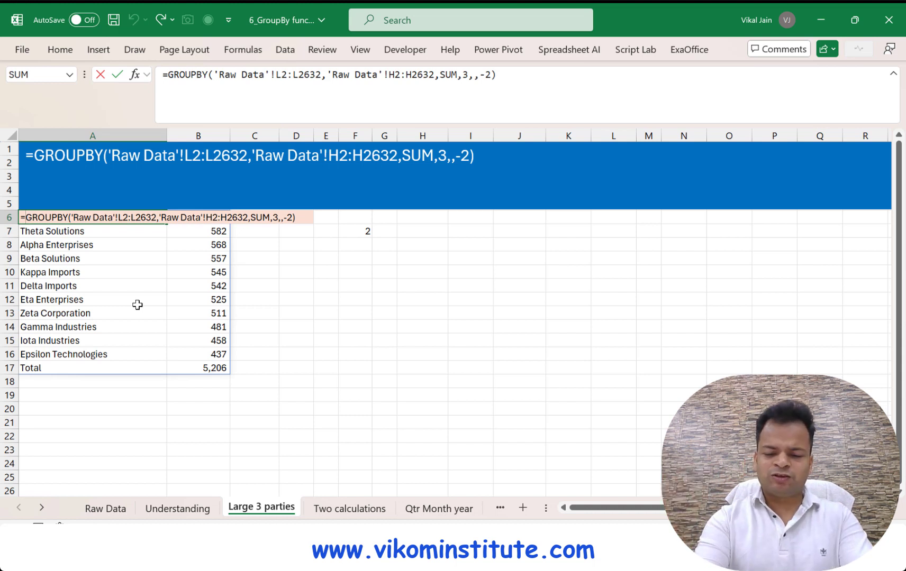
text(take)
key(Tab)
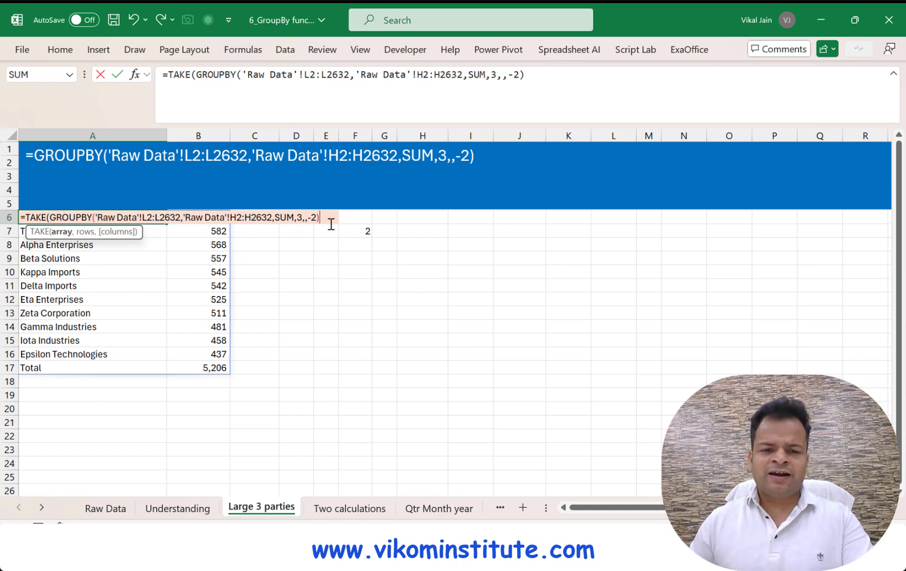
text(,)
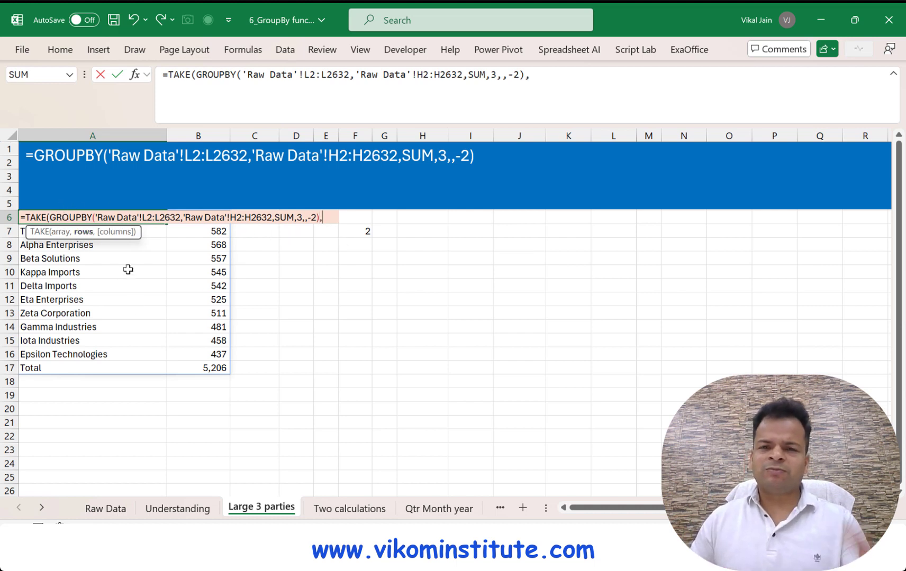
click(367, 232)
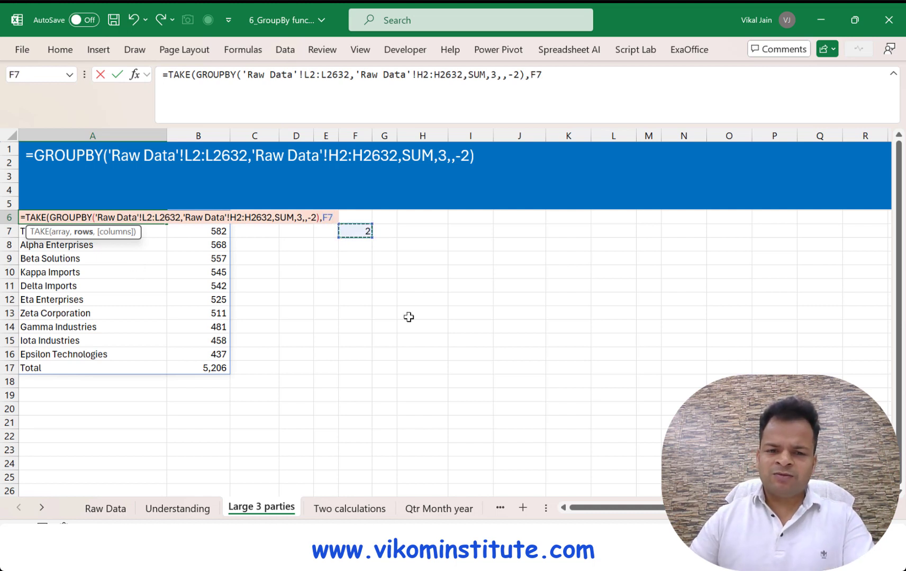
text(+1)
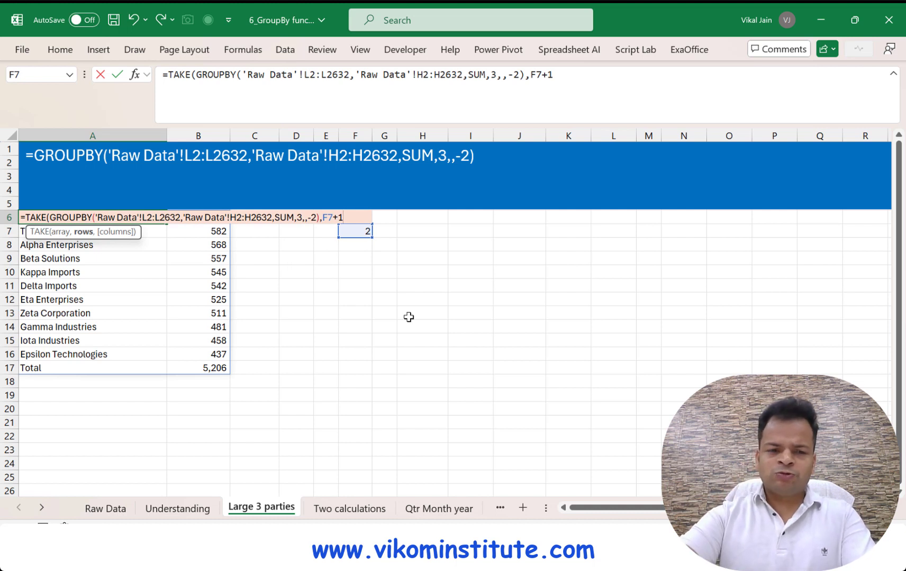
text())
key(Return)
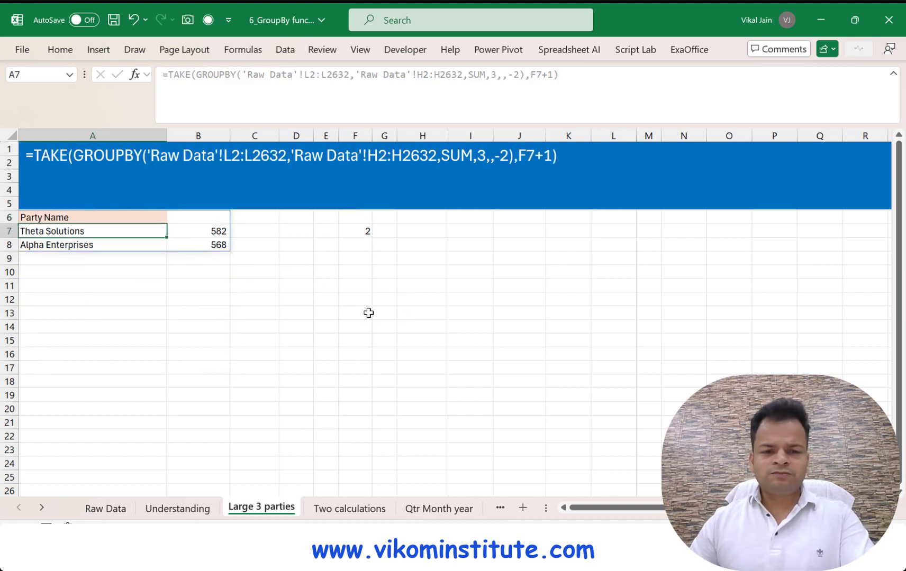
Vary the number of parties in F7 by entering 3, 5, 10 and finally 12.
click(359, 231)
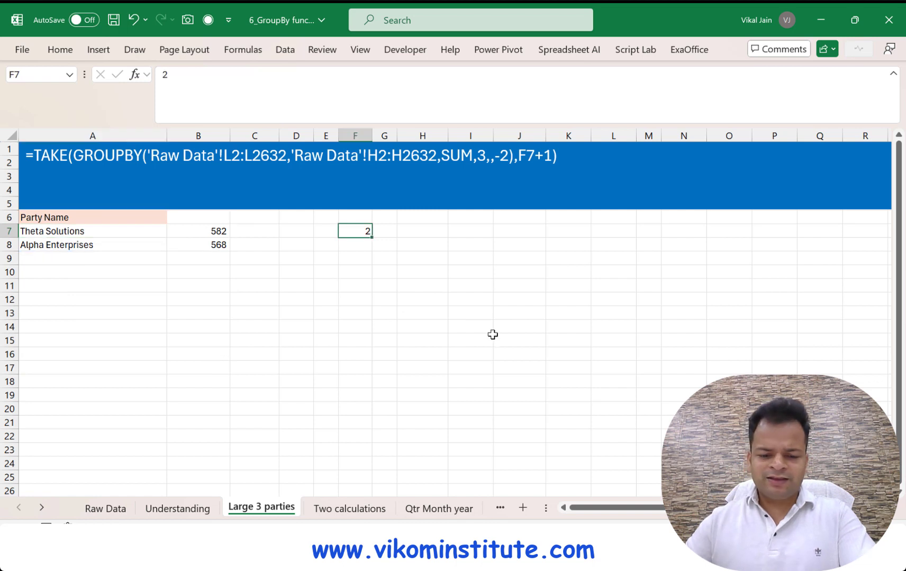
text(3)
key(ctrl+Return)
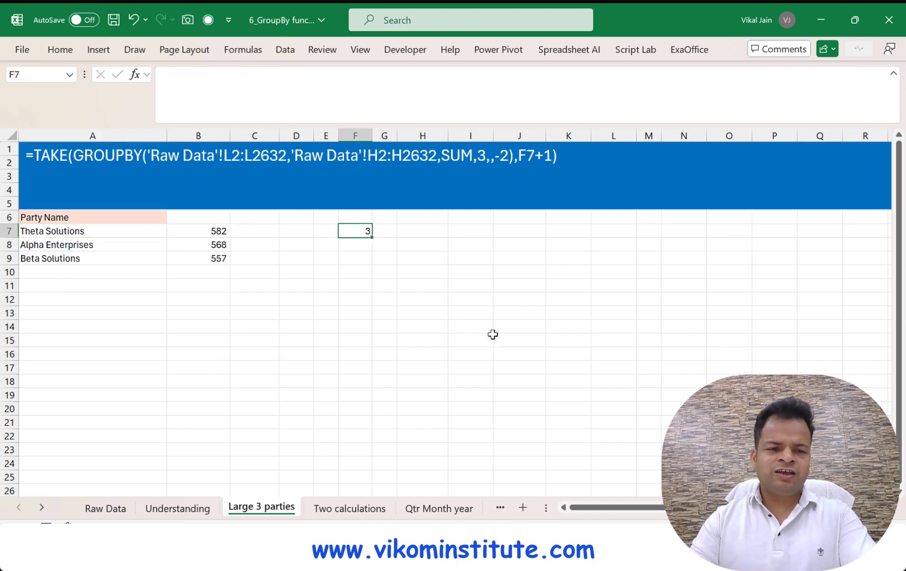
text(5)
key(Return)
key(Up)
text(10)
key(Return)
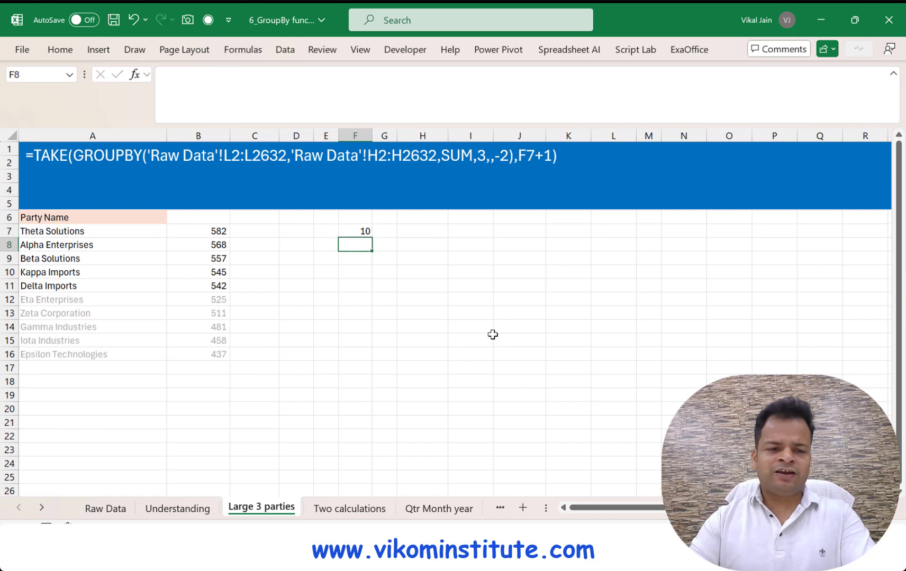
key(Up)
text(12)
key(Return)
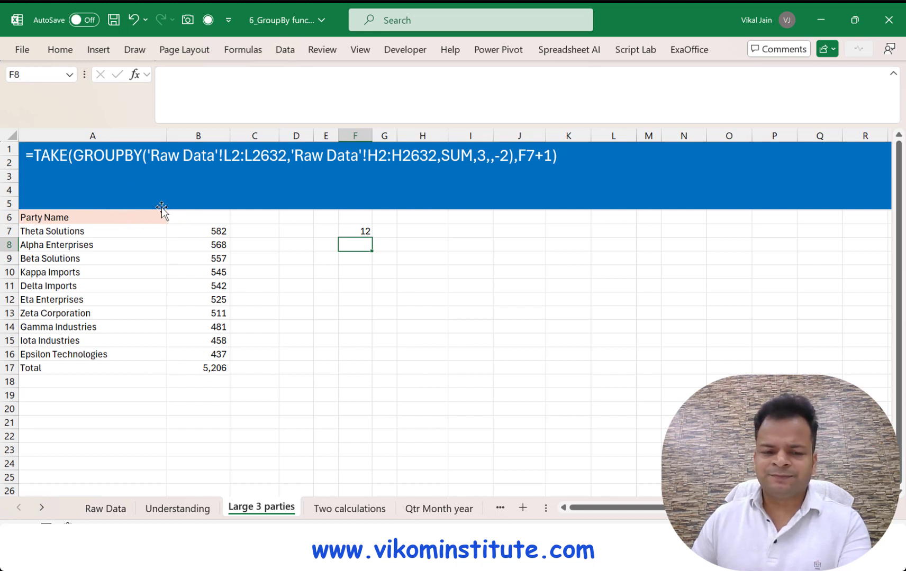
Check the OrderQuantity column in Raw Data and begin a GROUPBY formula in A6 of the Two calculations sheet.
click(349, 508)
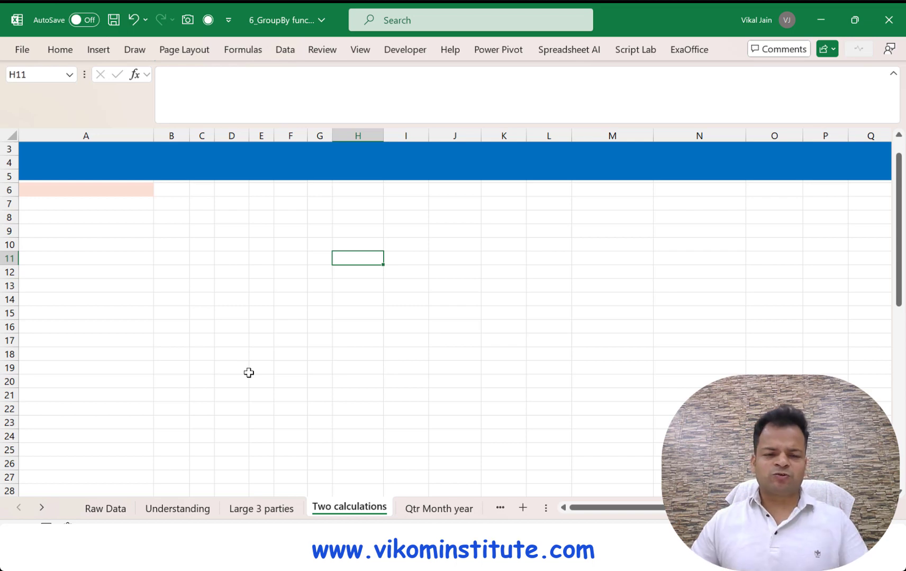
click(113, 509)
click(377, 327)
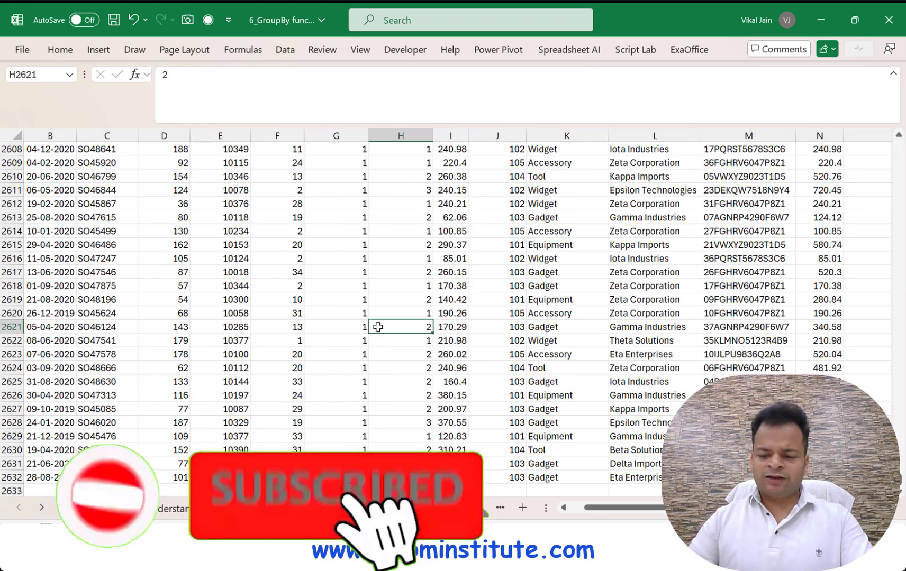
key(ctrl+Up)
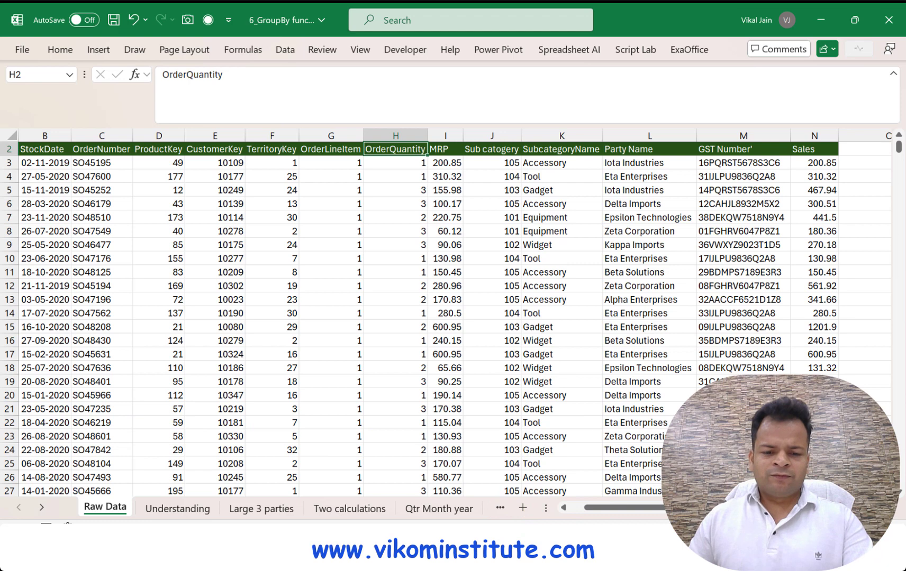
click(349, 508)
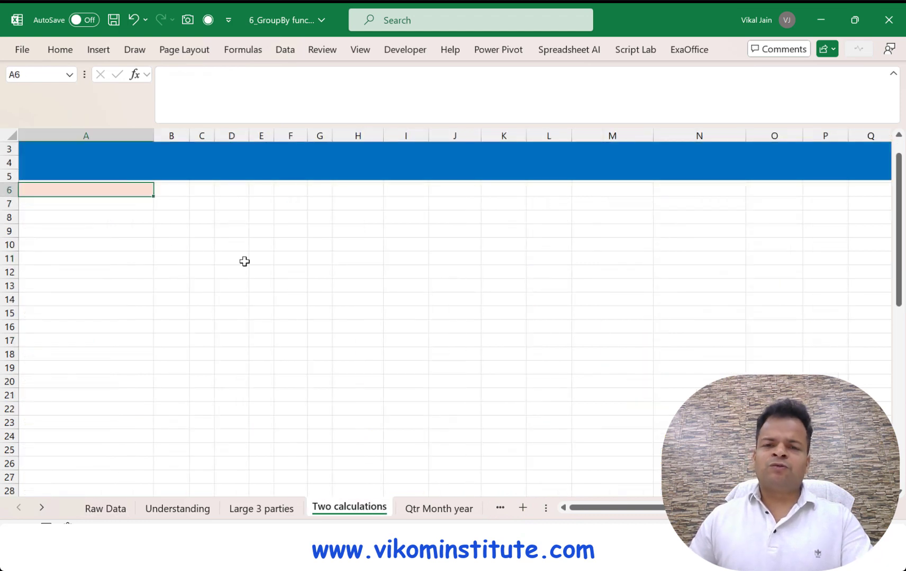
text(=)
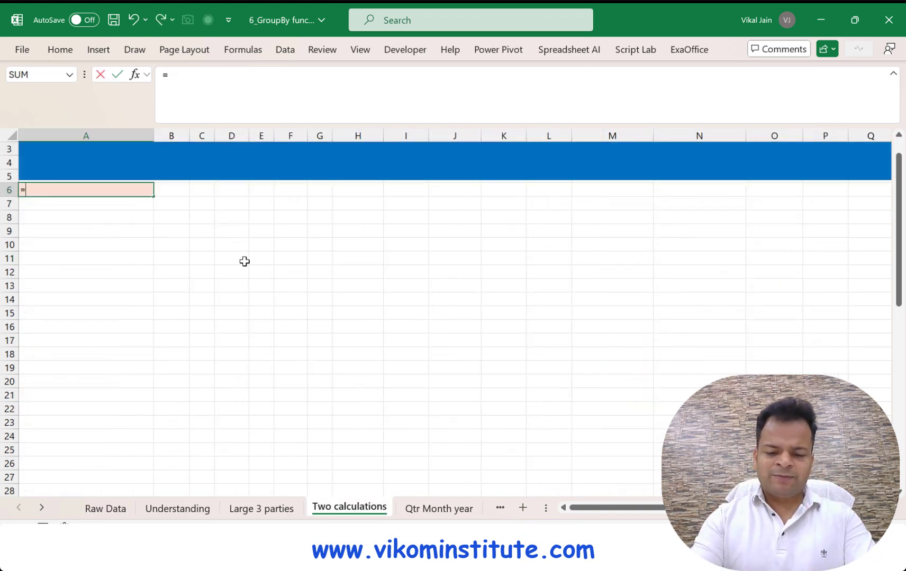
text(grou)
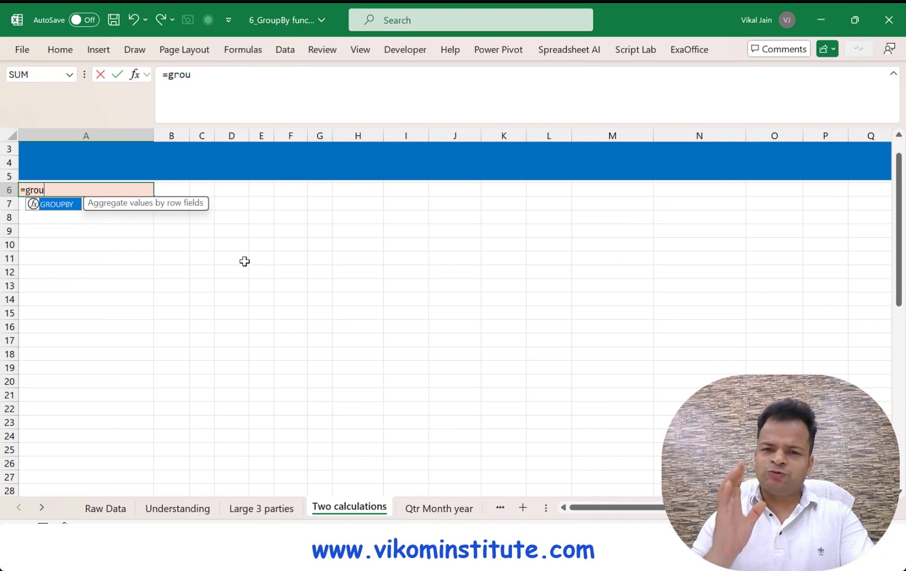
key(Tab)
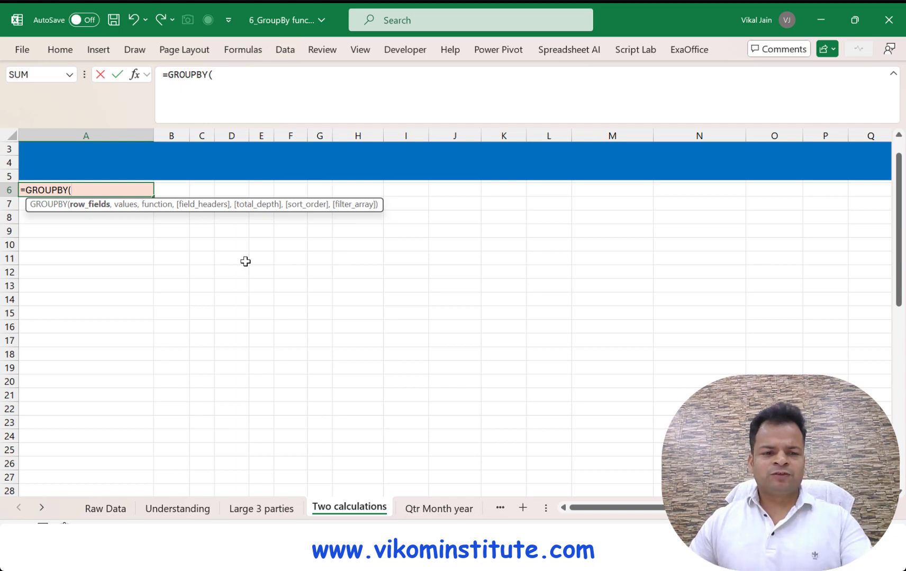
Set the Party Name column, Raw Data L2:L2632, as the row_fields argument.
click(106, 509)
click(604, 309)
key(ctrl+Up)
key(ctrl+shift+Down)
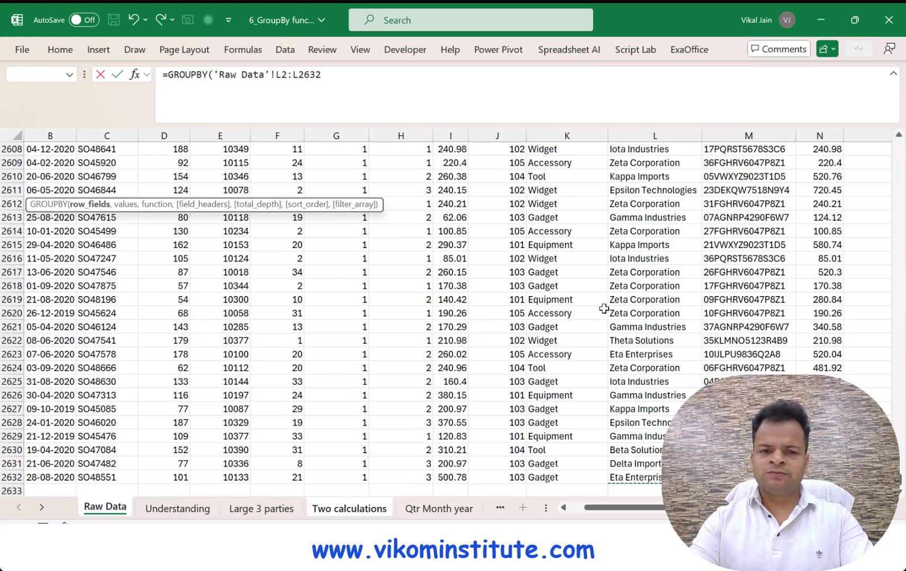
text(,)
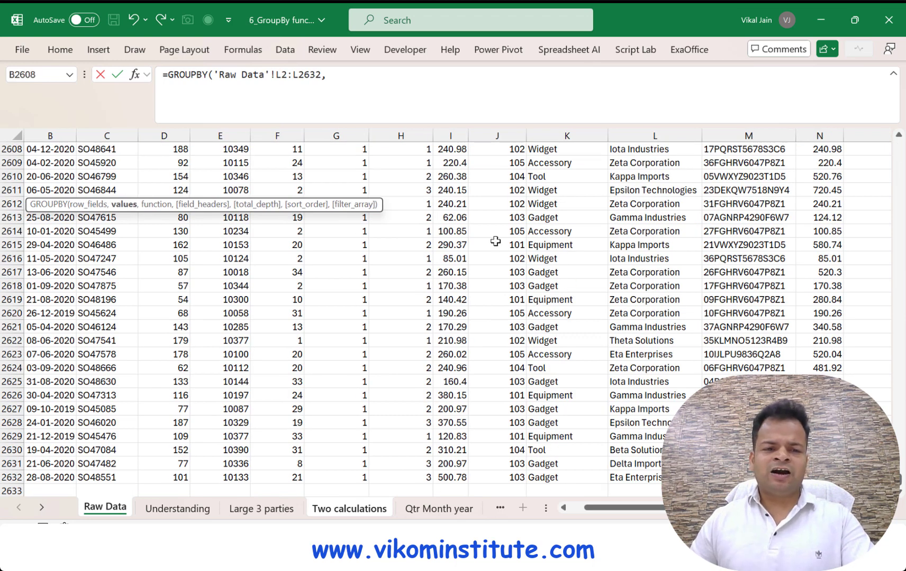
Begin an HSTACK function as the values argument, with the Sales column, Raw Data N2:N2632, as its first array.
drag(901, 482, 903, 147)
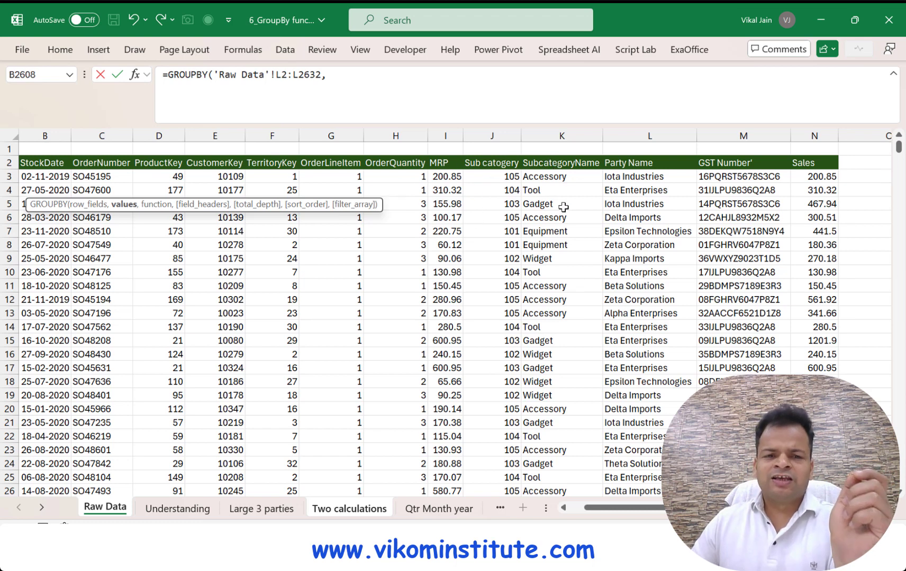
click(372, 81)
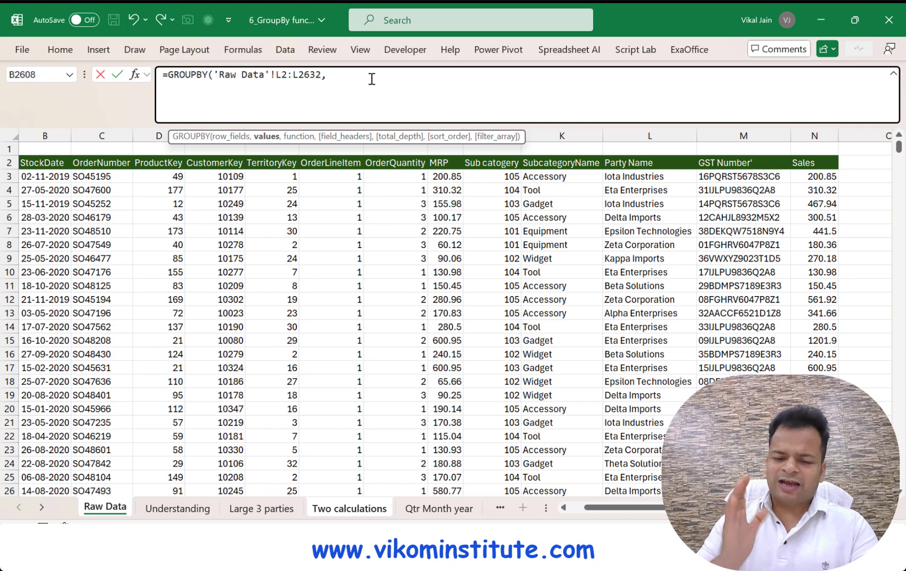
text(hst)
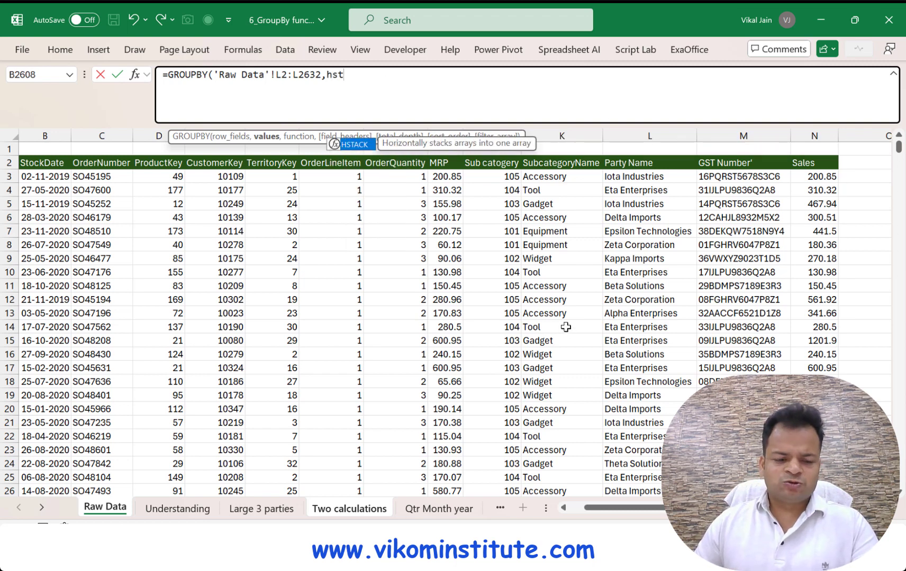
key(Tab)
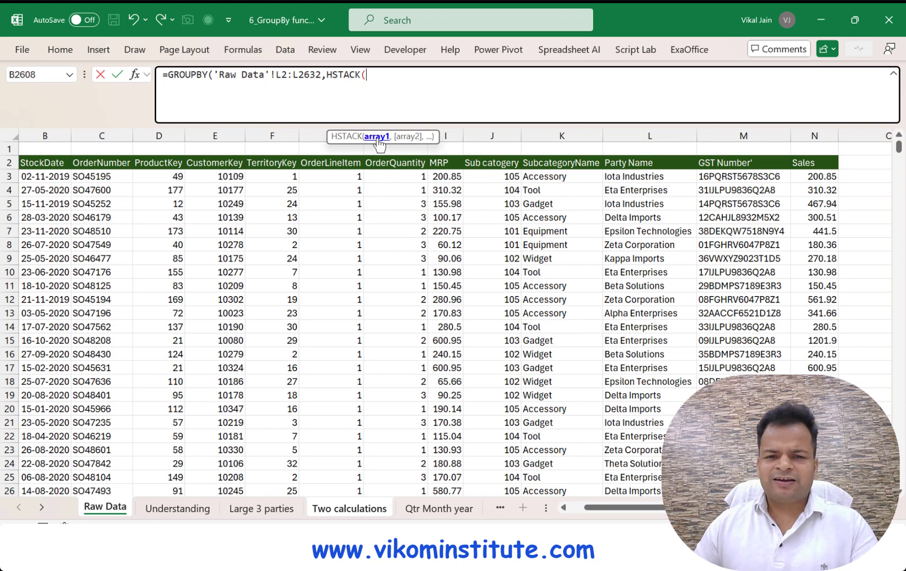
click(808, 165)
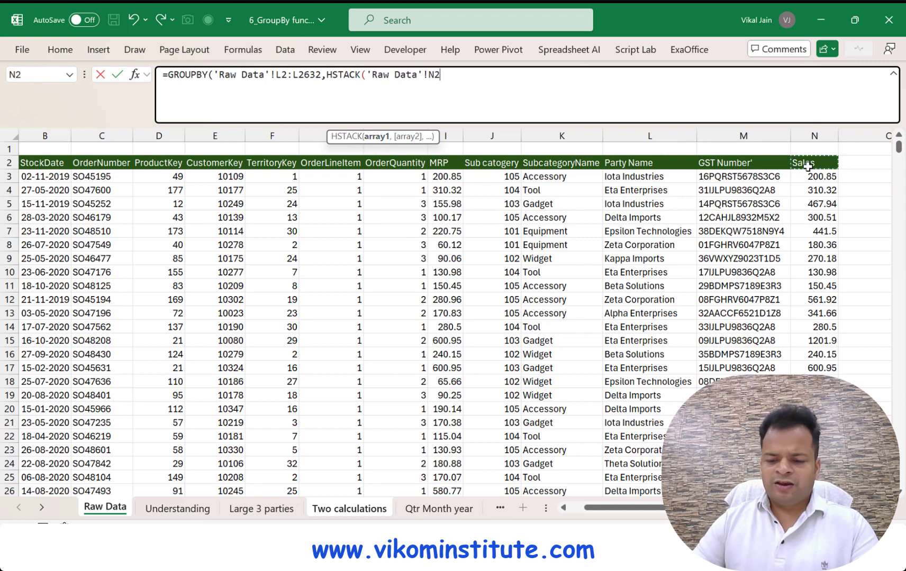
key(ctrl+shift+Down)
text(,)
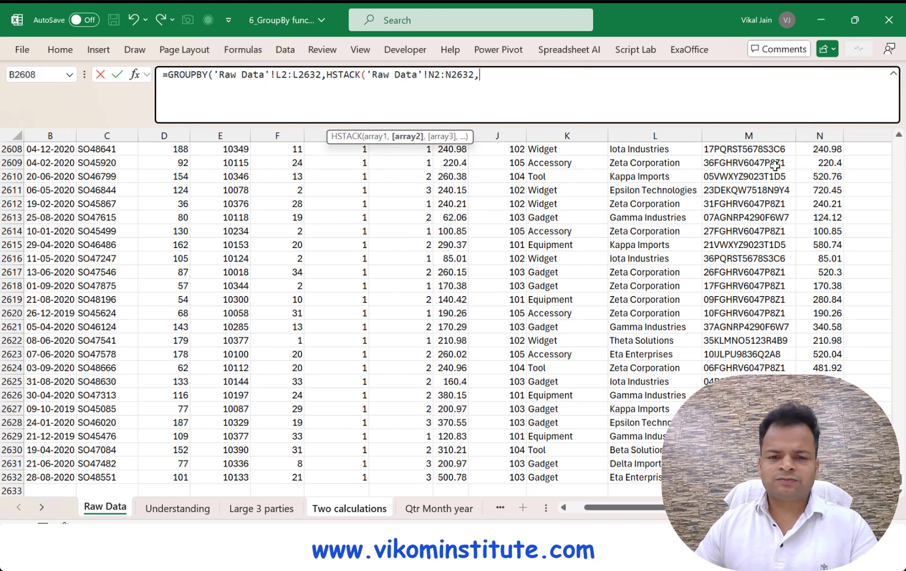
Add the OrderQuantity column, Raw Data H2:H2632, as the second HSTACK array and close the values argument.
click(440, 247)
key(ctrl+Up)
key(Left)
key(ctrl+shift+Down)
text())
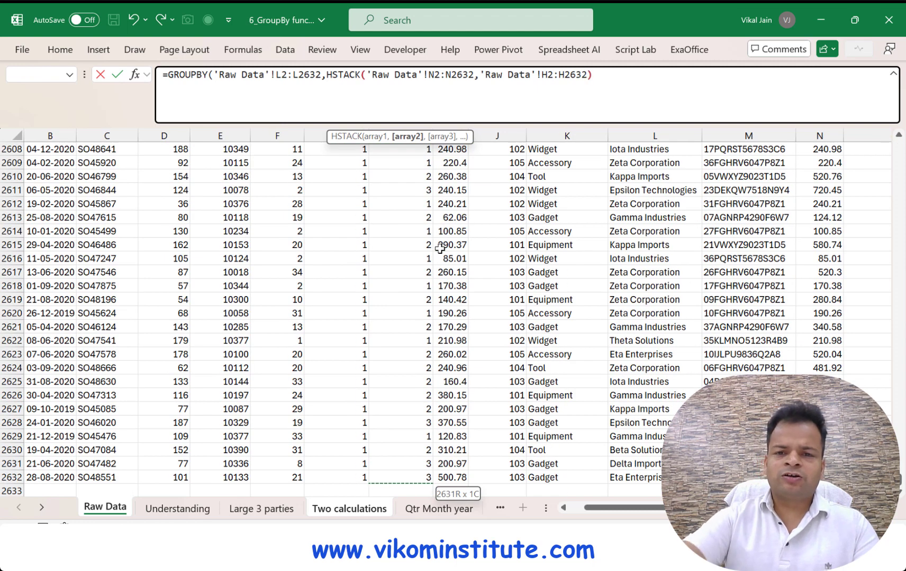
text(,)
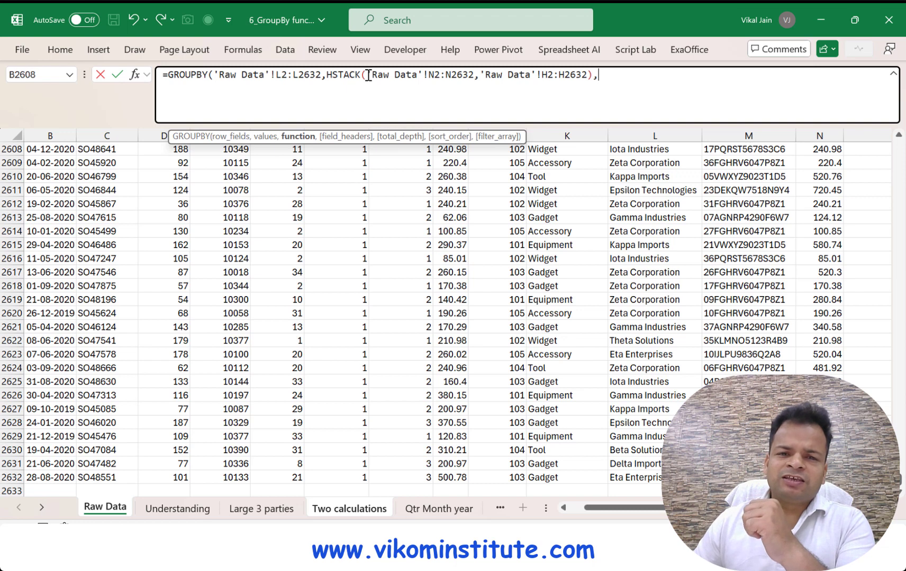
Set the function argument to HSTACK(SUM,SUM) and enter the completed GROUPBY formula.
text(hstack)
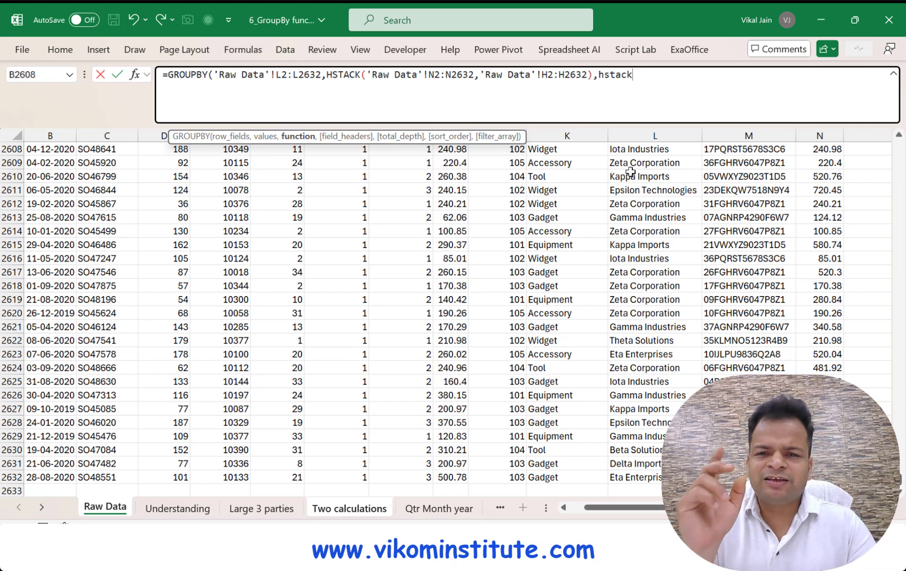
text(()
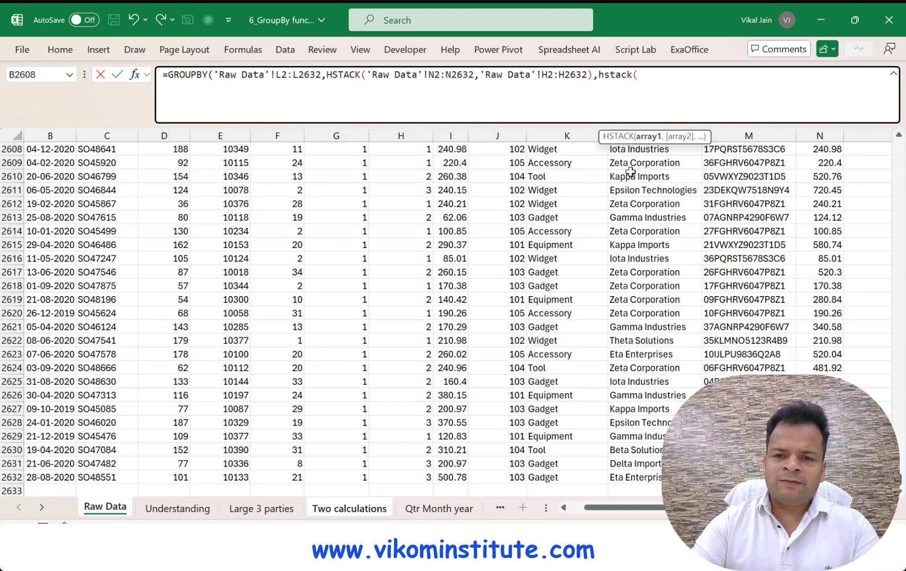
text(Sum,sum)
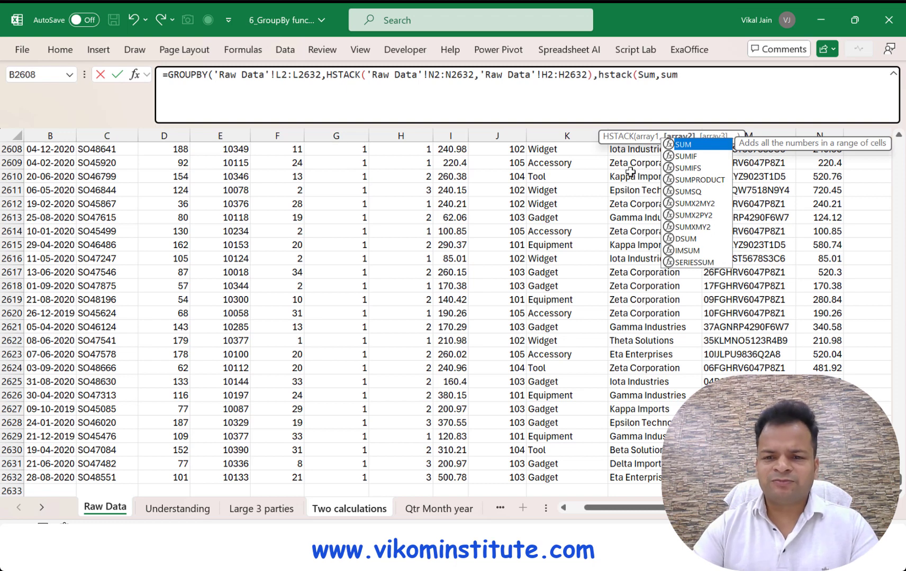
text())
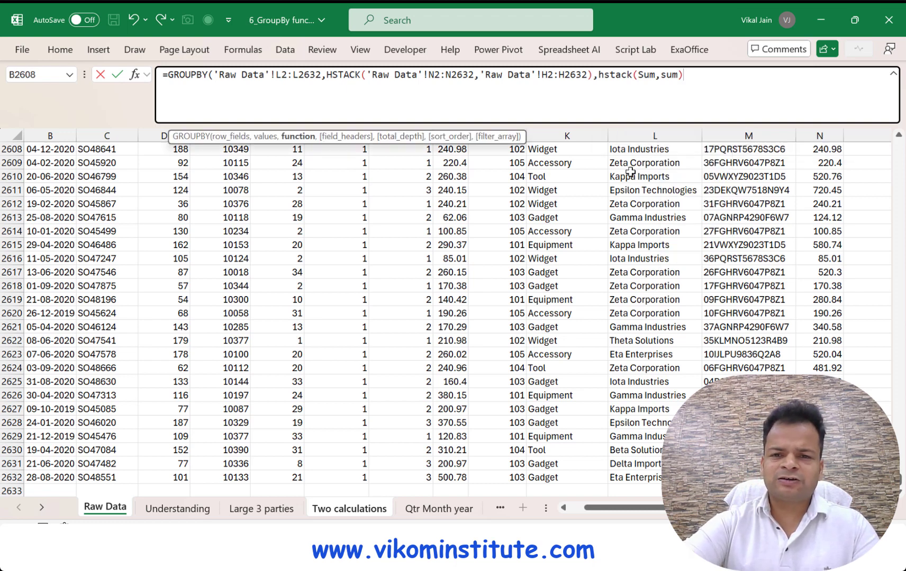
text())
key(Return)
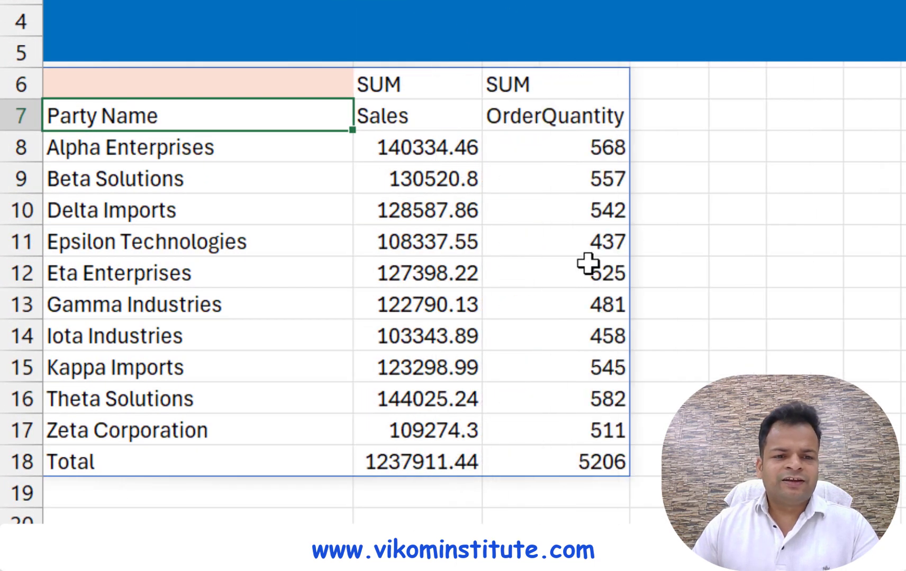
Wrap the GROUPBY formula in A6 in a DROP function that removes 1 row, the extra SUM header row.
click(382, 85)
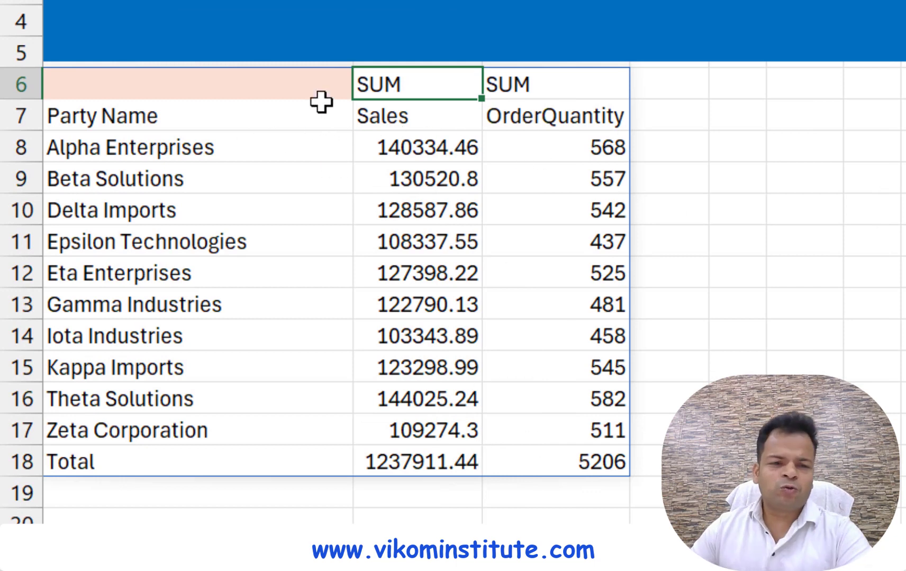
double_click(196, 91)
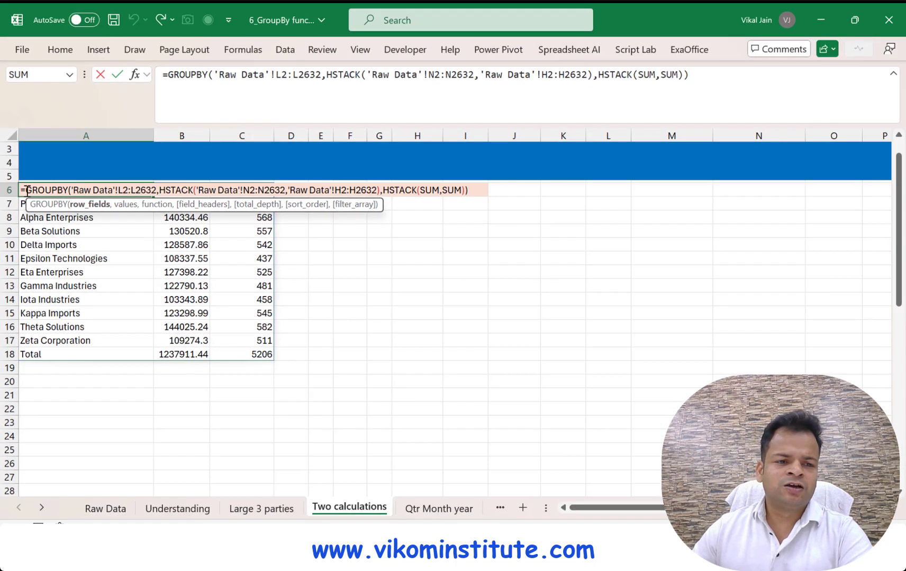
text(dro)
key(Tab)
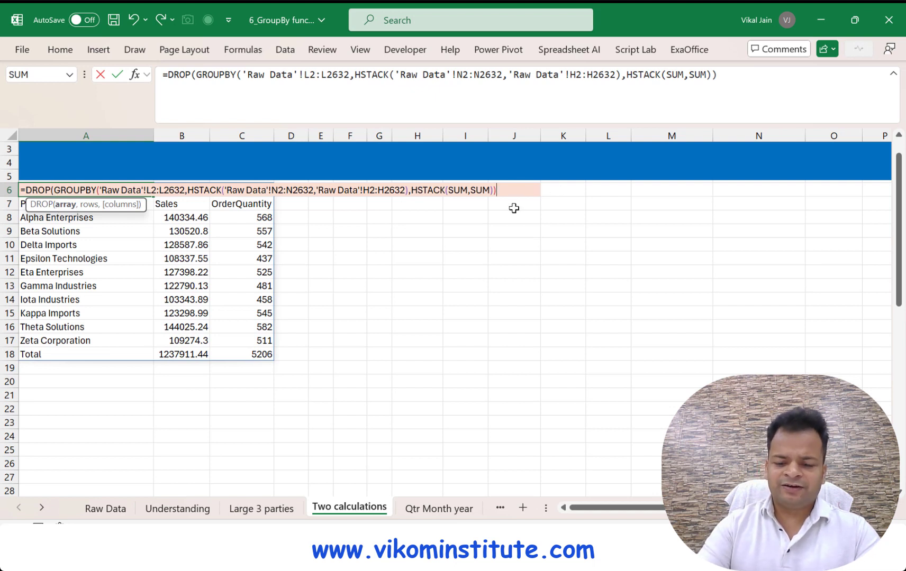
text(,)
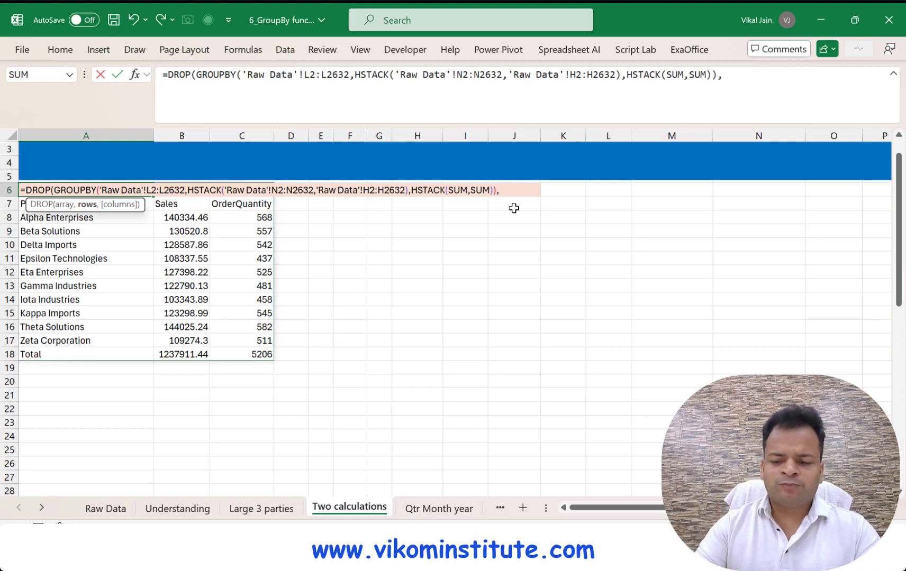
text(1)
key(Return)
key(Return)
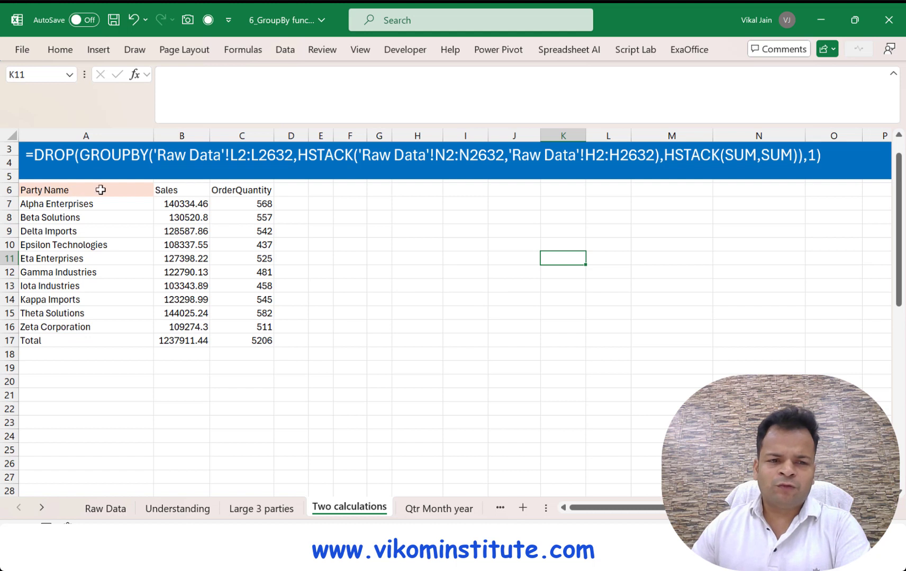
Format the results in A6:C17 with thousands separators and no decimal places.
click(140, 190)
drag(164, 190, 260, 341)
click(65, 53)
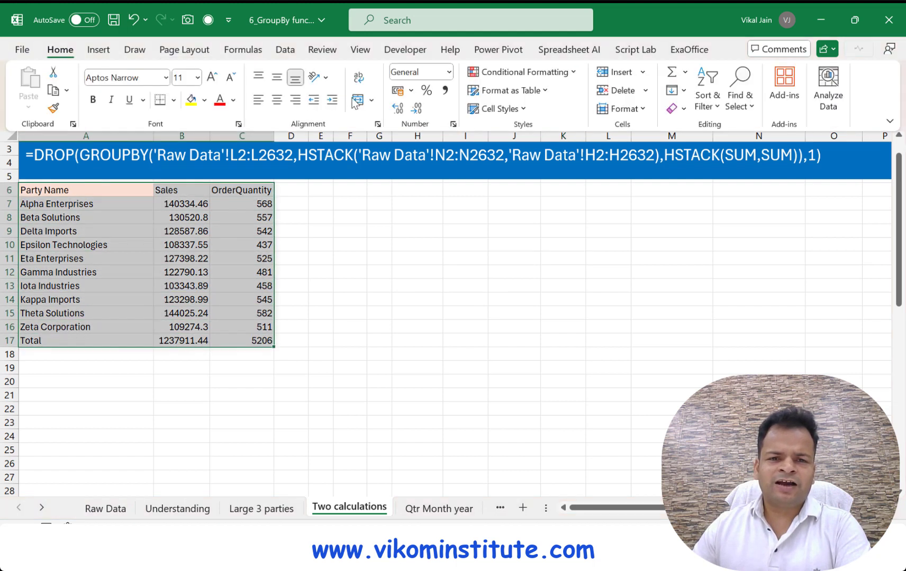
click(444, 93)
click(410, 108)
click(411, 108)
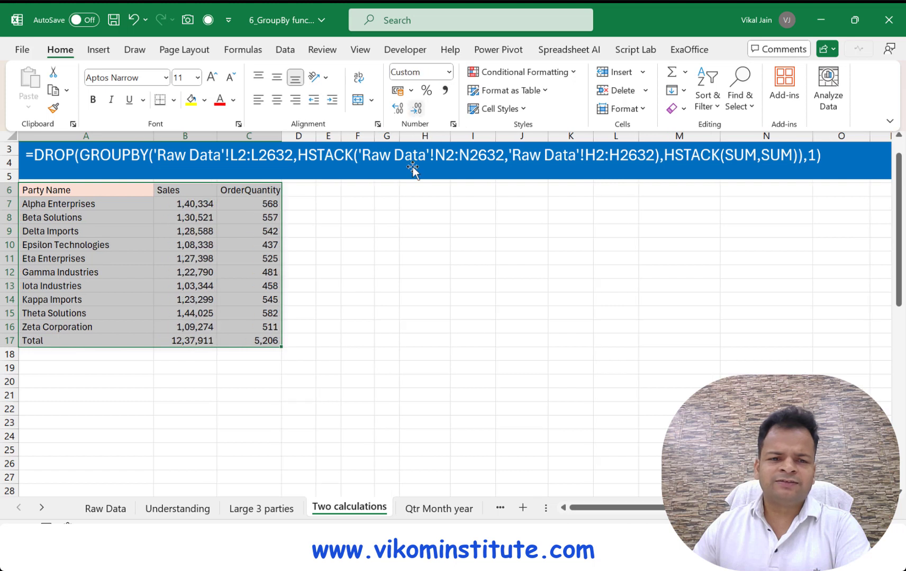
click(409, 270)
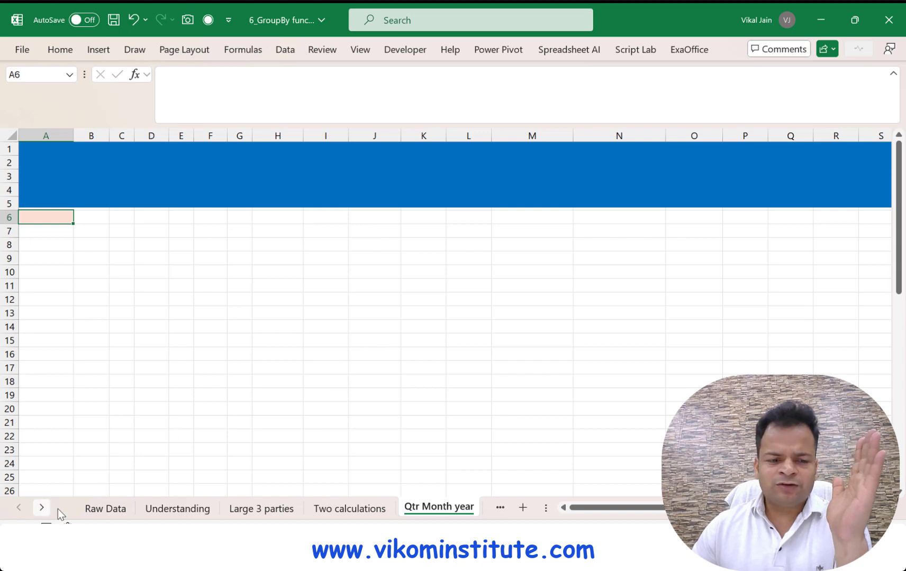
Check the StockDate column in Raw Data and begin a GROUPBY formula in A6 of the Qtr Month year sheet.
click(104, 509)
click(69, 275)
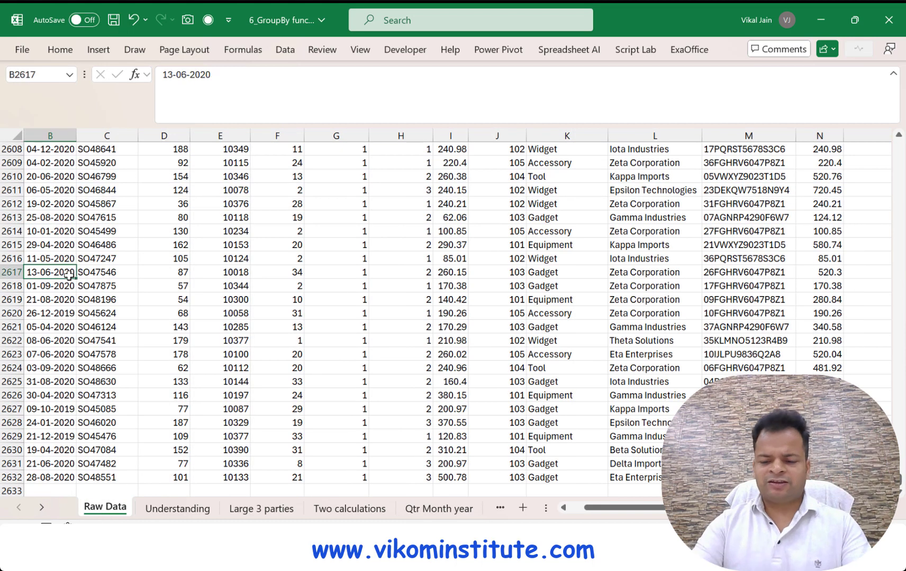
key(ctrl+Up)
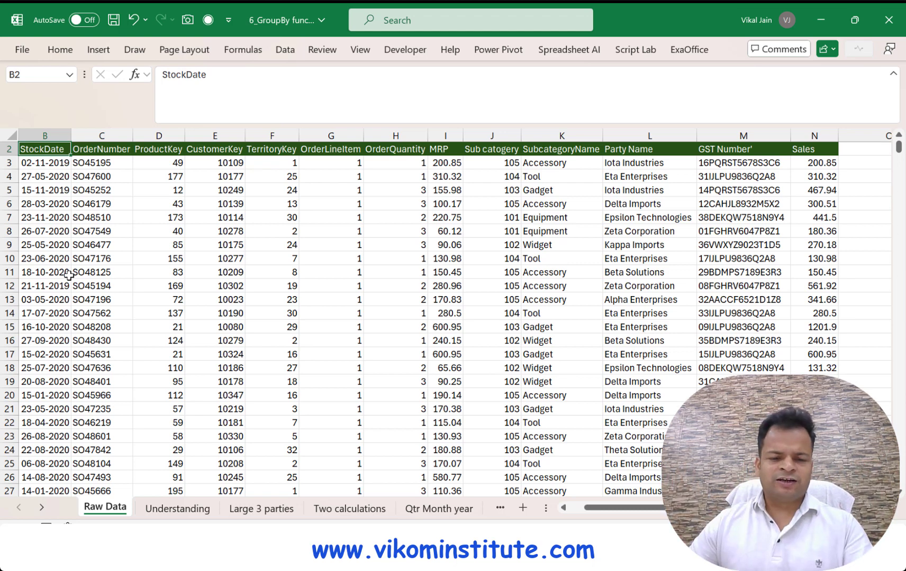
click(439, 509)
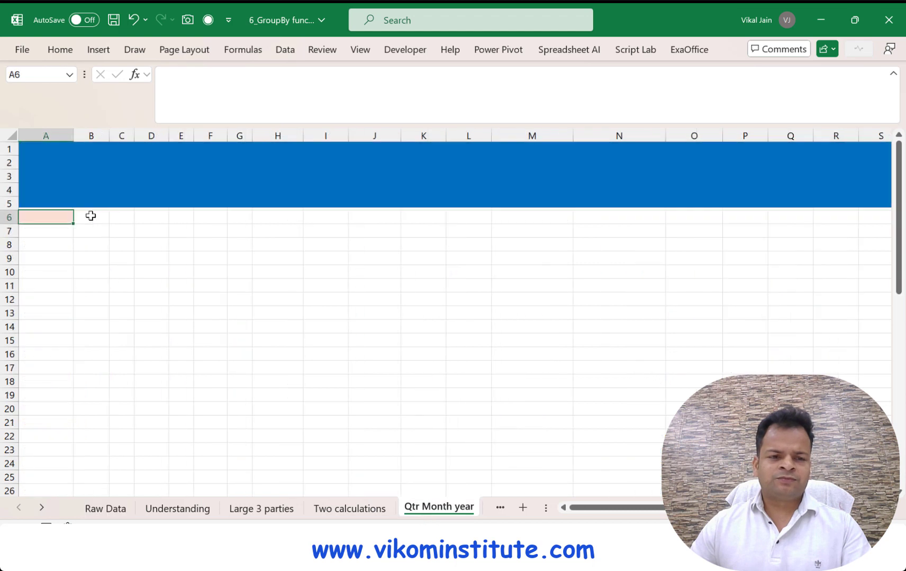
text(=gro)
key(Tab)
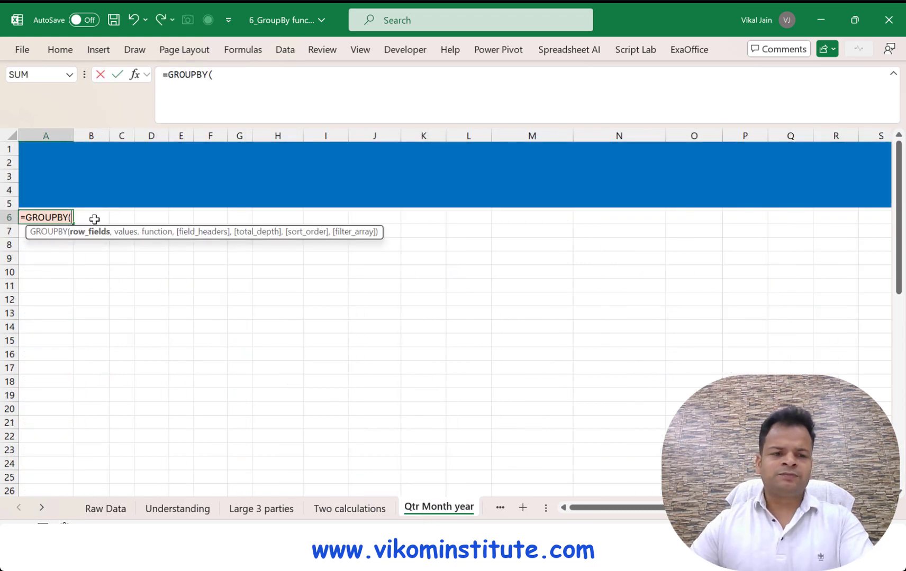
Begin an HSTACK function as the GROUPBY row_fields argument, replacing the bare Raw Data sheet reference.
click(100, 508)
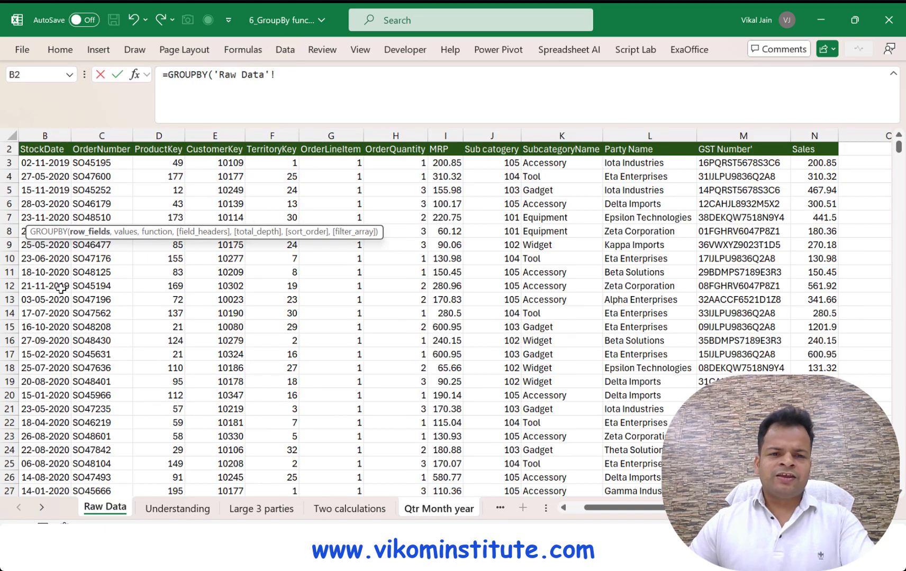
drag(287, 80, 215, 77)
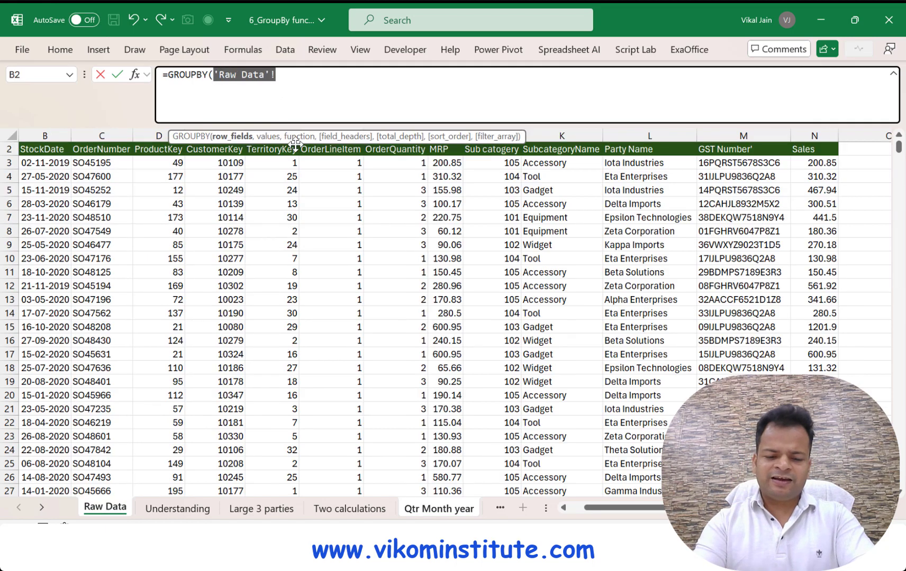
text(has)
key(BackSpace)
key(BackSpace)
key(BackSpace)
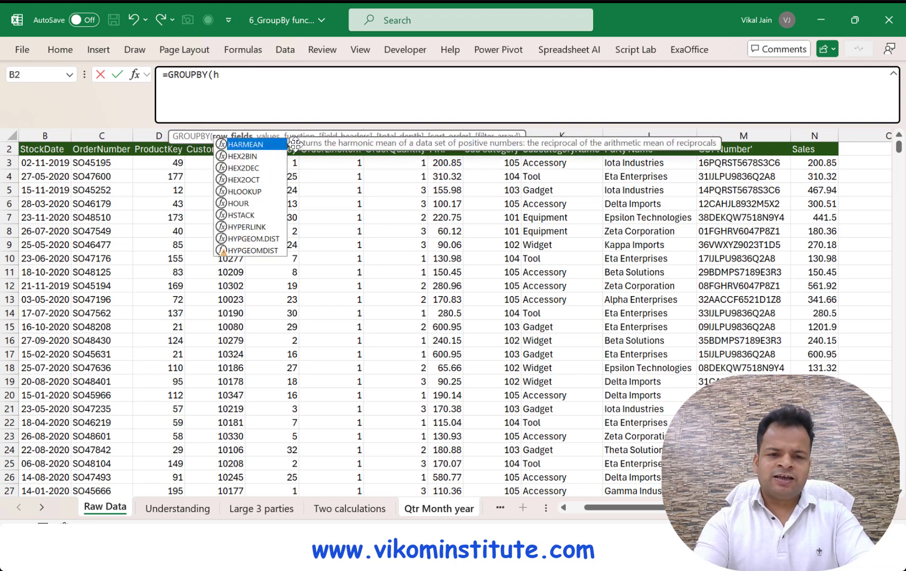
text(st)
key(Tab)
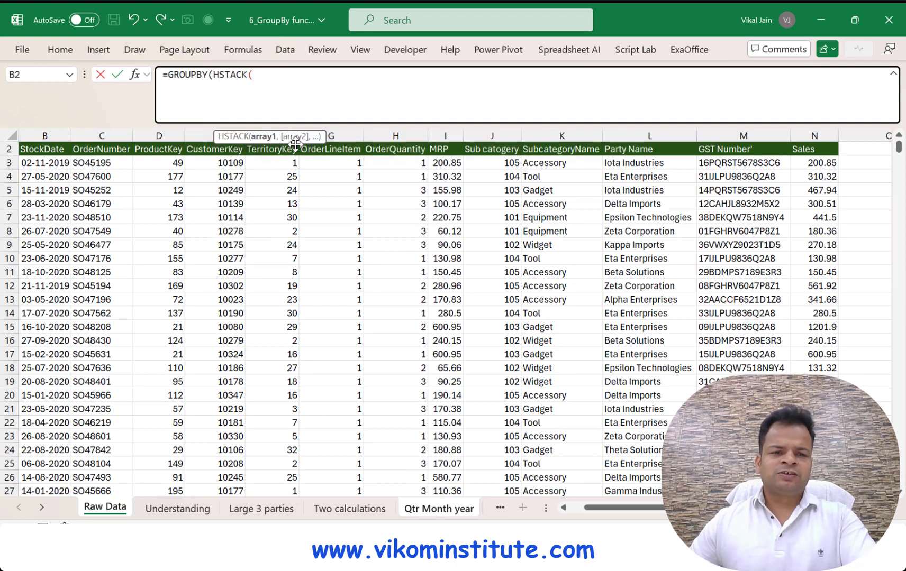
Set the first HSTACK array to the YEAR of the StockDate values, Raw Data B3:B2632.
text(year)
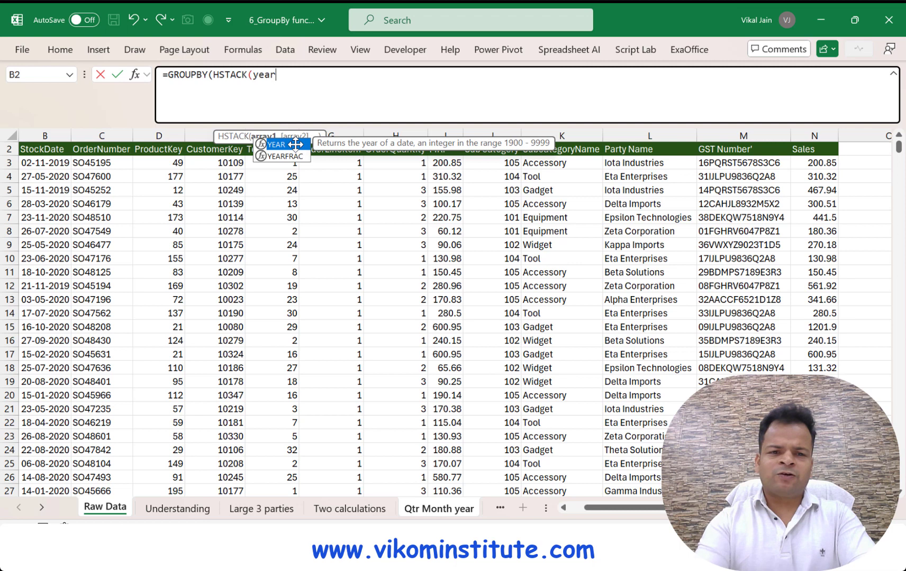
key(Tab)
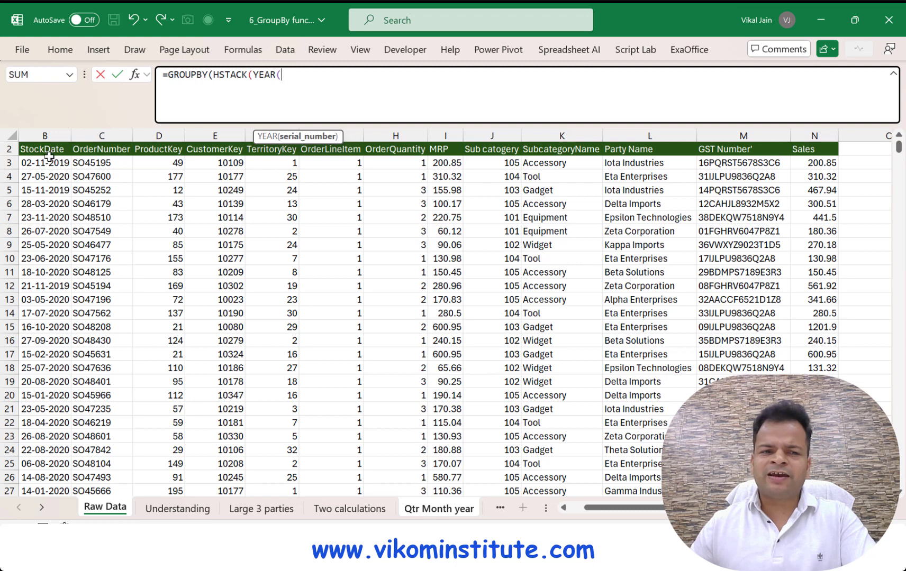
click(49, 164)
key(ctrl+shift+Down)
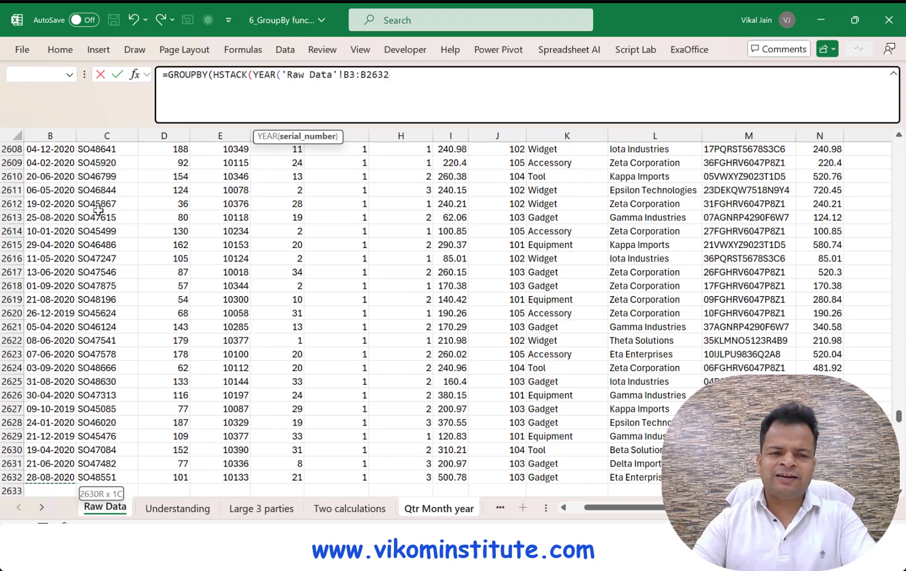
text(),)
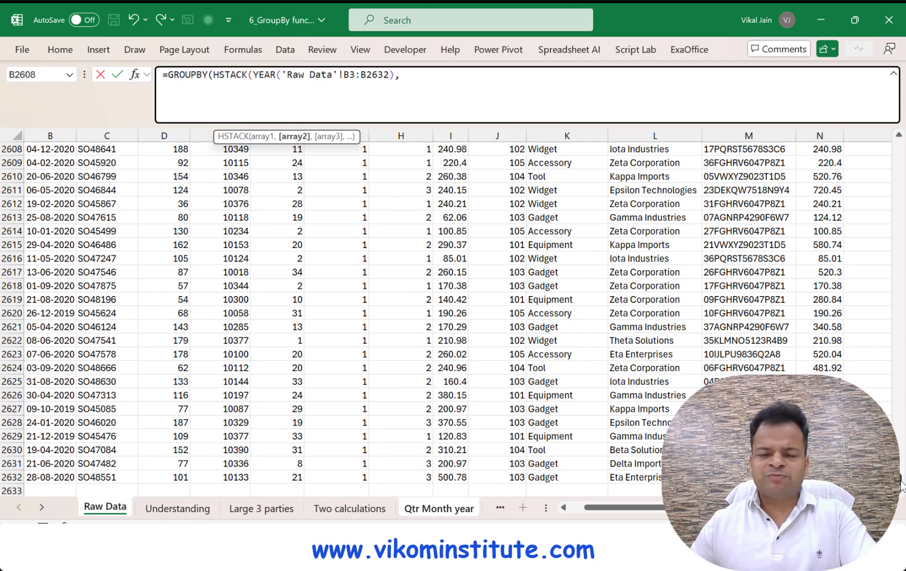
Add the MONTH of the StockDate values, Raw Data B3:B2632, divided by 3 as the second HSTACK array.
drag(901, 480, 899, 147)
text(m)
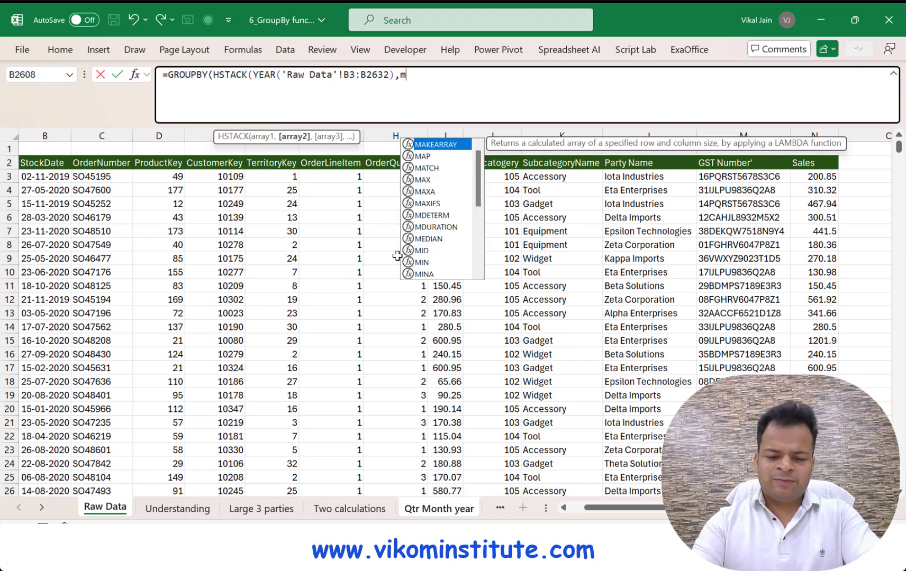
text(ont)
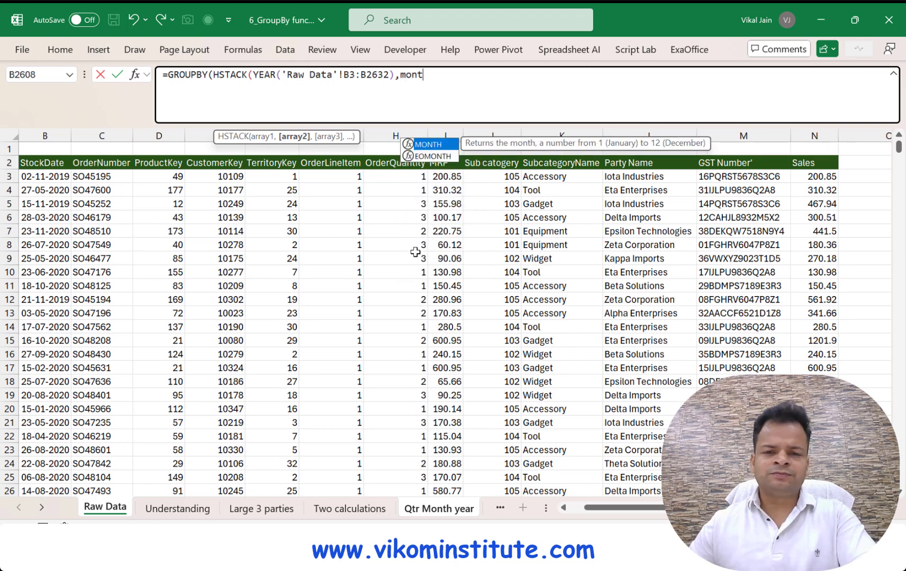
key(Tab)
click(55, 176)
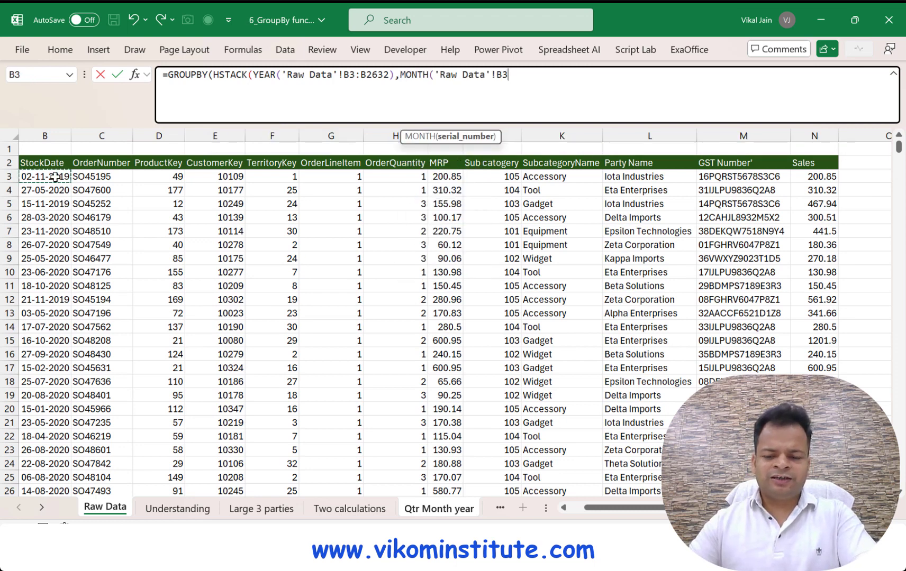
key(ctrl+shift+Down)
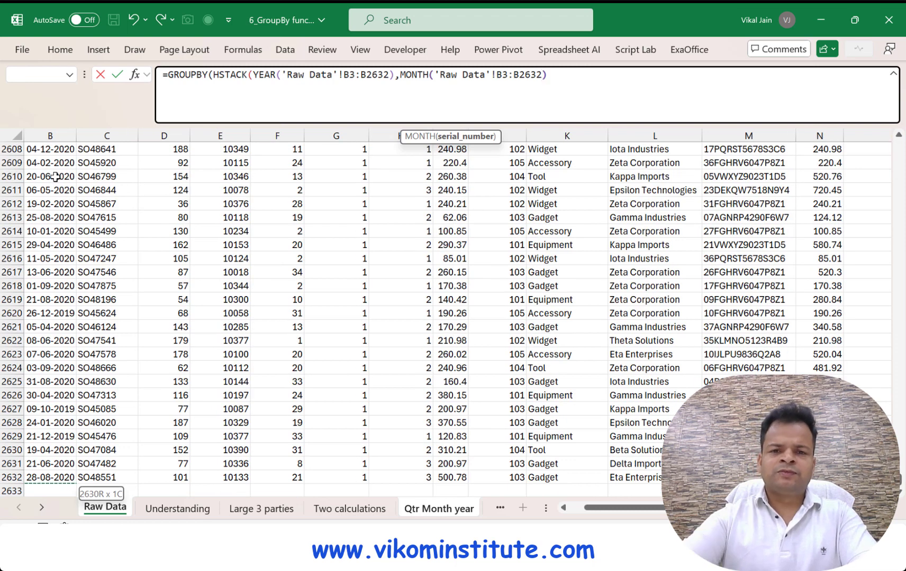
text())
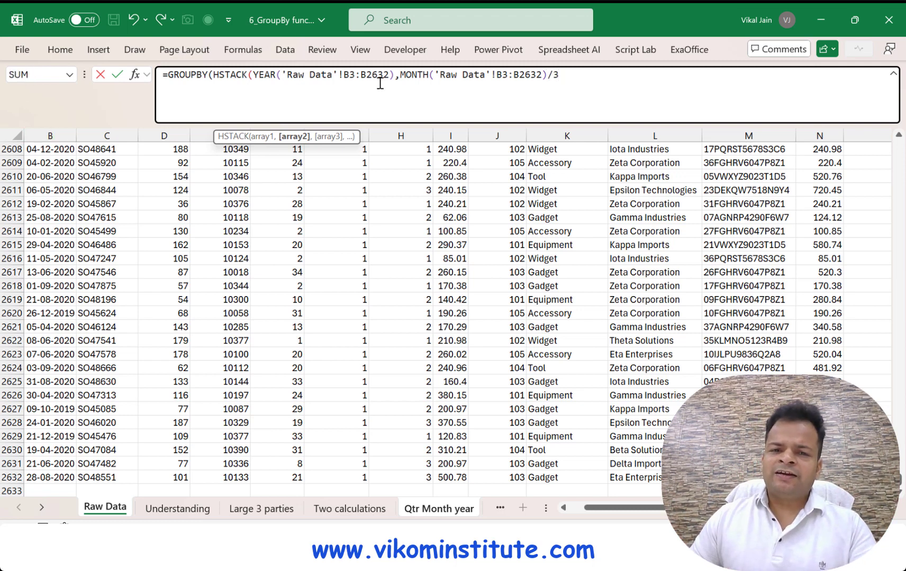
Wrap the MONTH division in ROUNDUP with 0 digits to get quarters, and close the HSTACK function.
text(,)
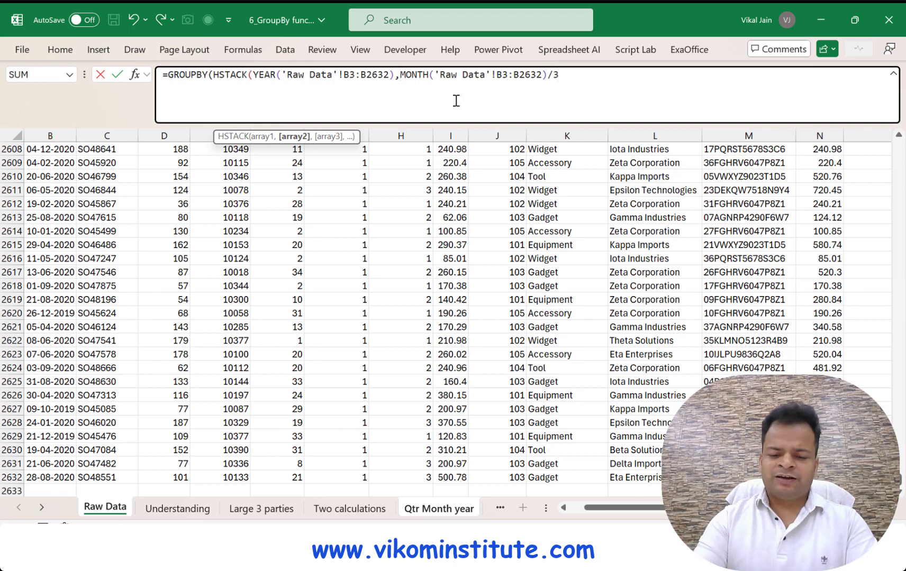
text(roun)
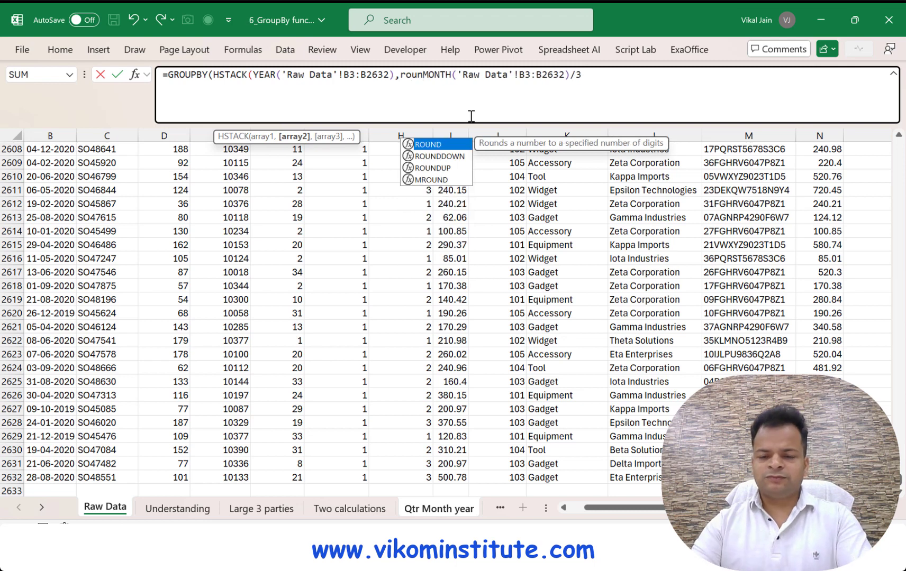
key(Down)
key(Down)
key(Tab)
click(611, 74)
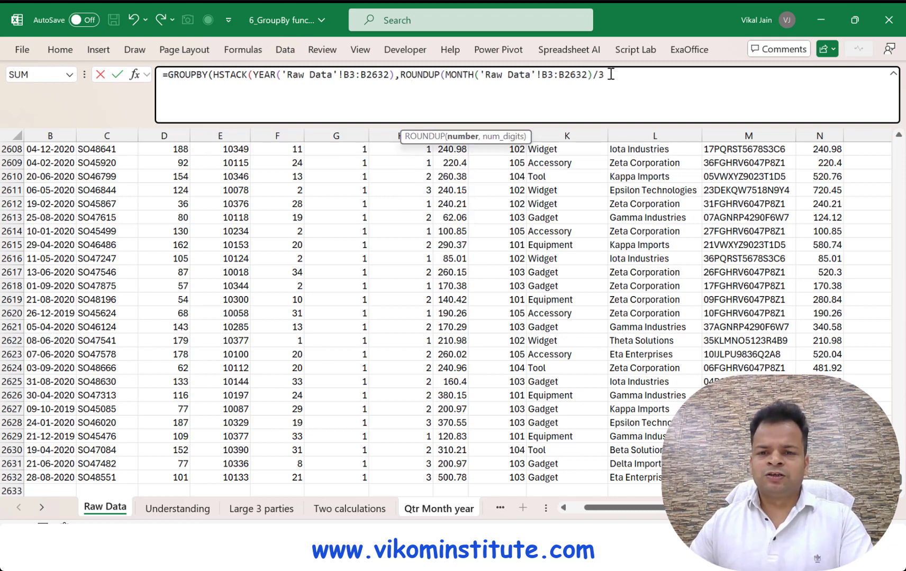
text(,0)
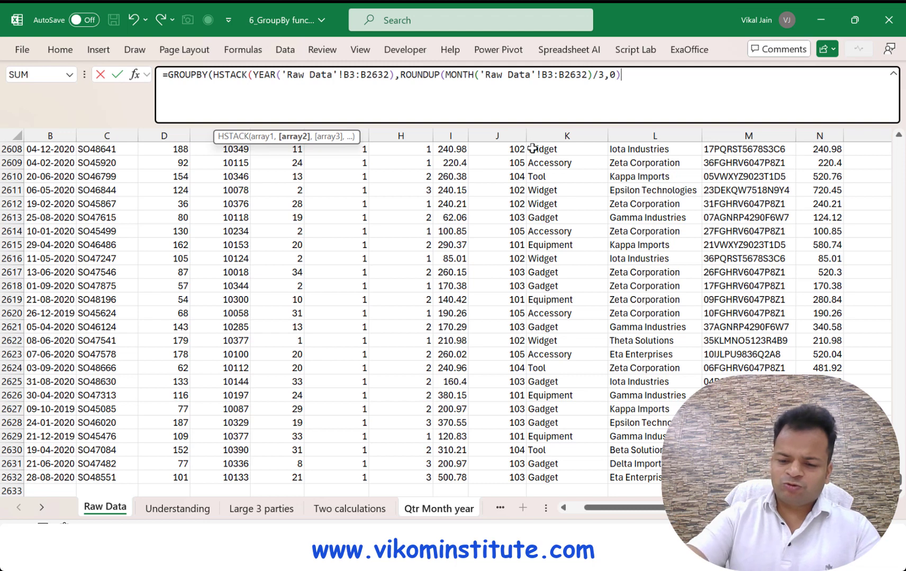
key(End)
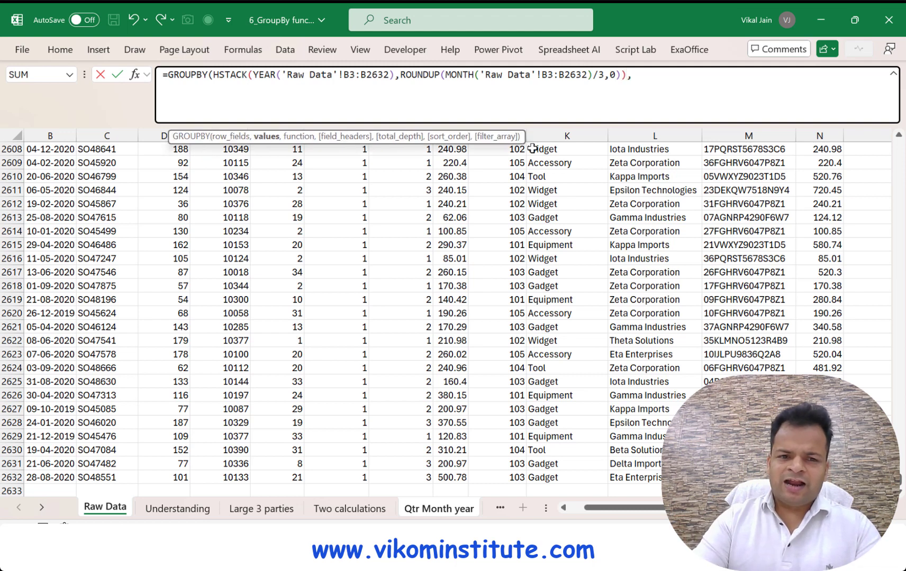
Set the GROUPBY values argument to the Sales column, Raw Data N3:N2632.
text(,)
click(827, 216)
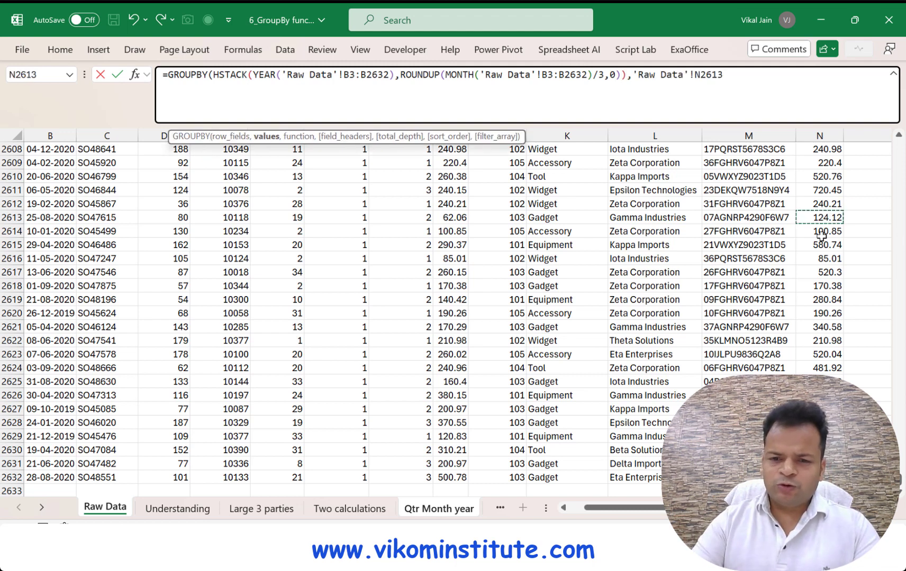
key(ctrl+Up)
key(Down)
key(Down)
key(ctrl+shift+Down)
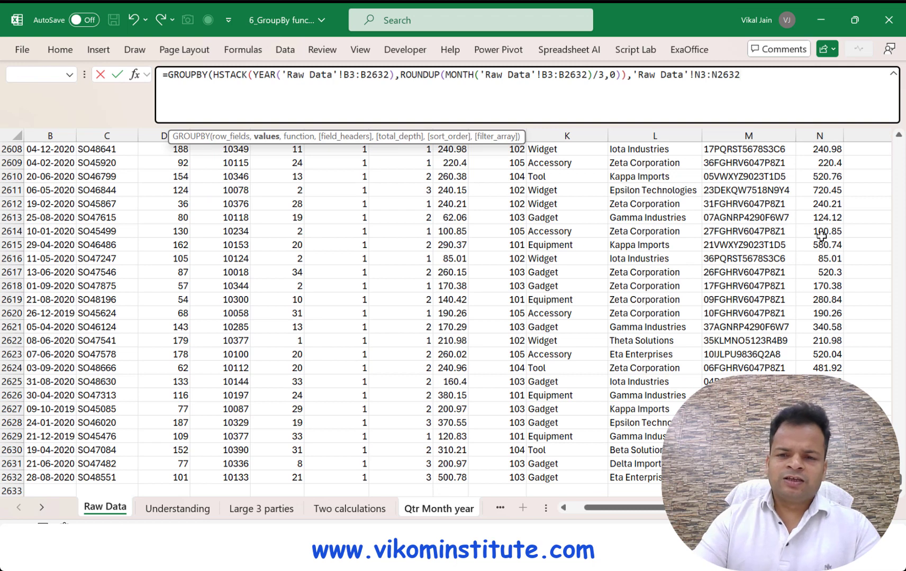
Set the GROUPBY function argument to SUM, complete the formula and collapse the ribbon.
text(,)
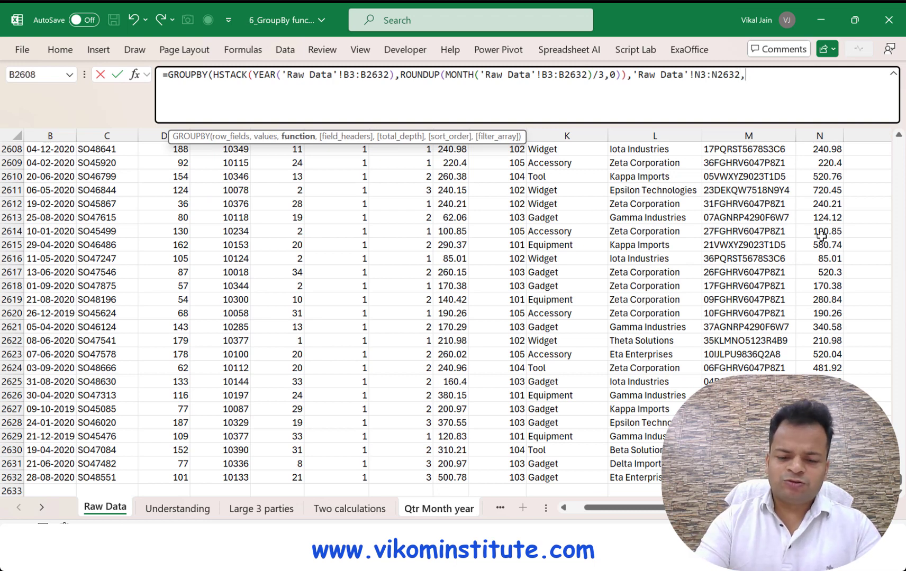
text(SUM)
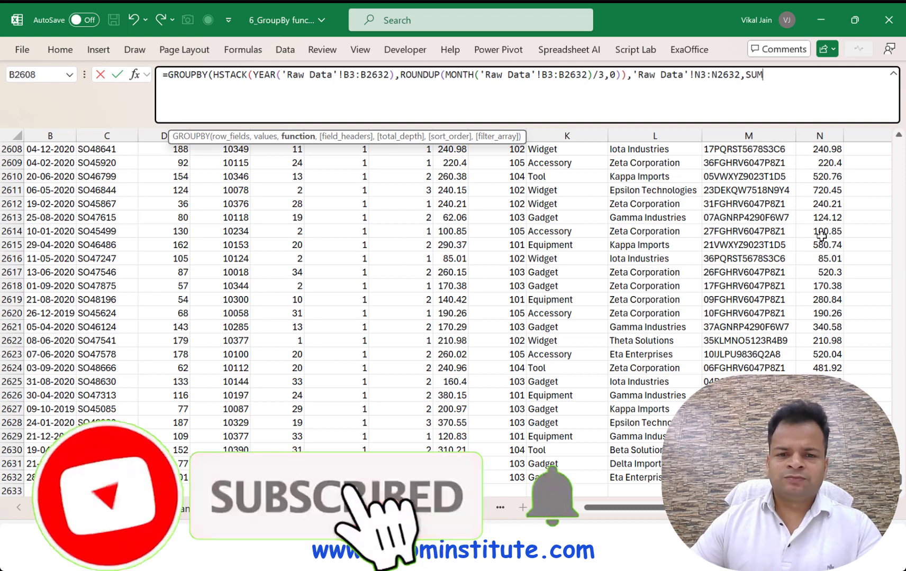
text())
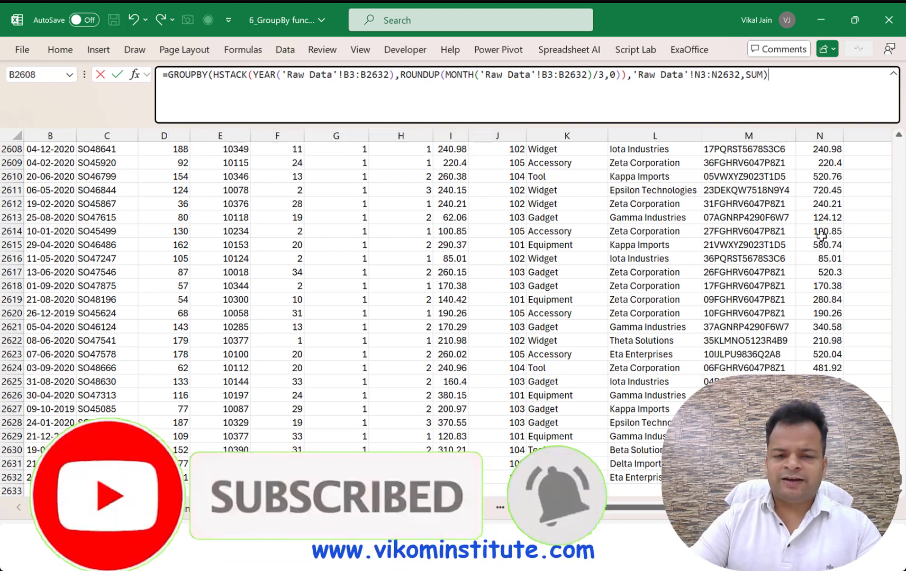
key(Return)
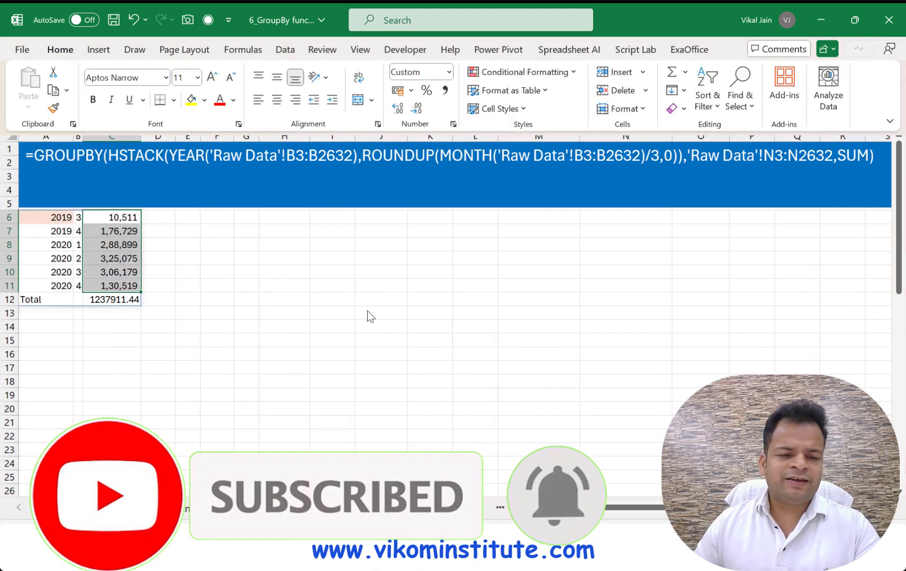
key(ctrl+F1)
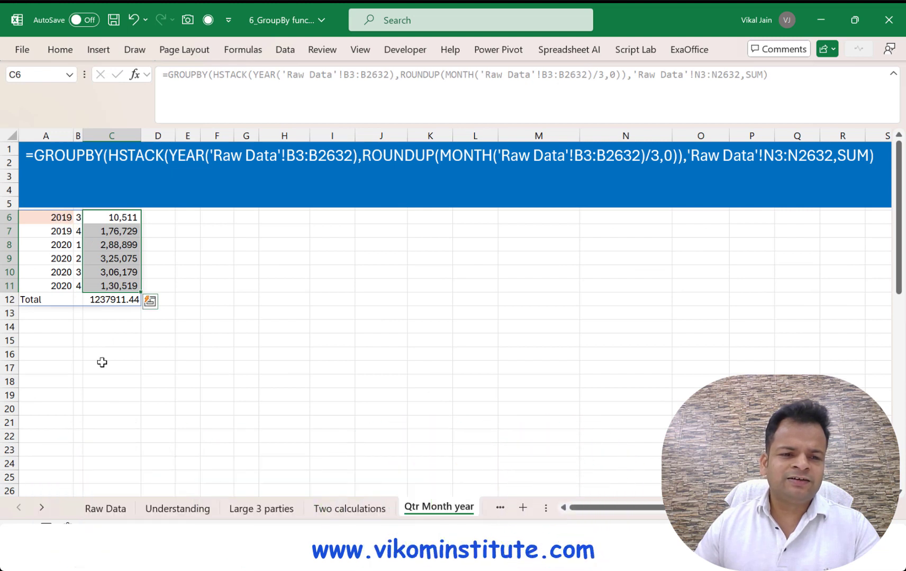
click(236, 330)
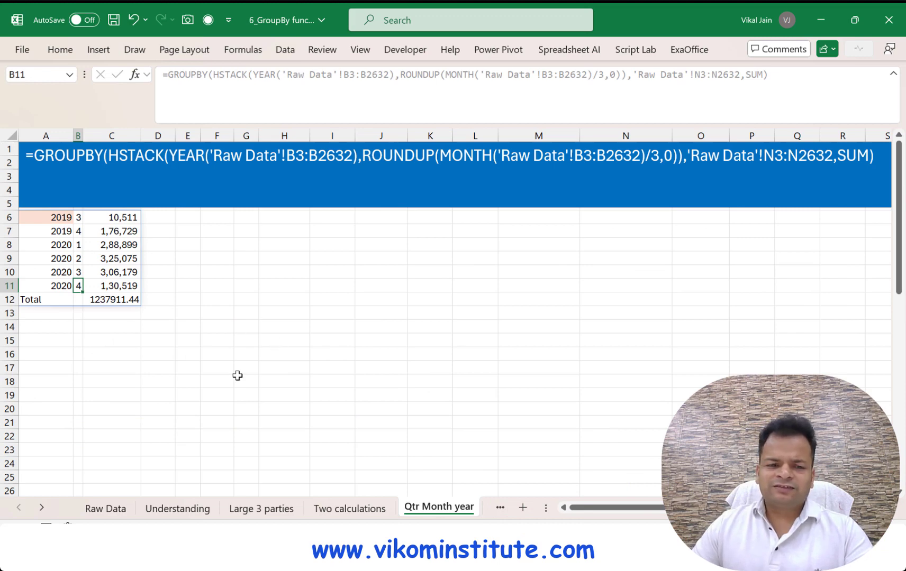
Switch to the Trial sheet and enter the heading BS in cell M2.
click(42, 507)
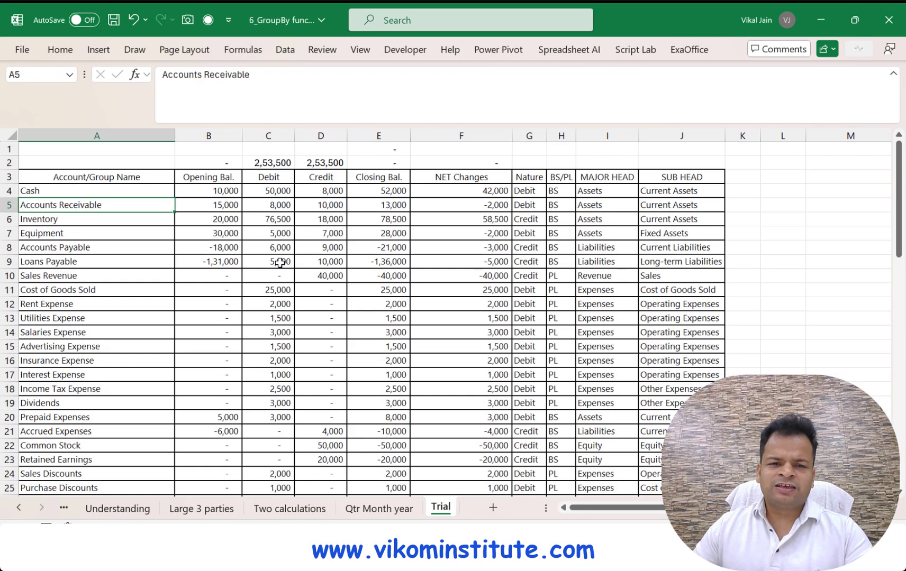
click(277, 261)
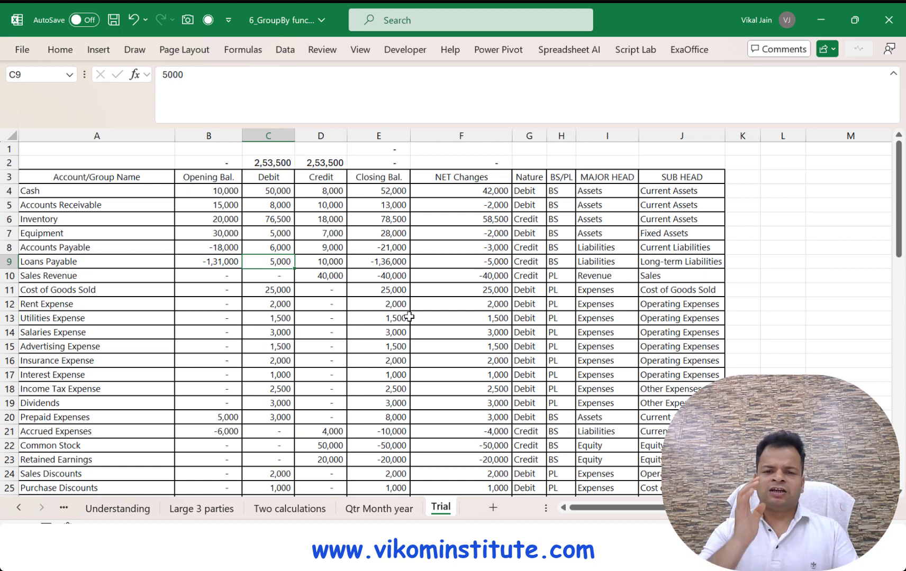
key(Right)
key(Right)
key(Right)
key(Right)
key(Right)
key(Right)
key(Right)
key(Right)
key(Right)
key(Right)
key(Right)
key(Right)
key(Right)
key(Up)
key(Up)
key(Up)
key(Up)
key(Up)
key(Up)
key(Up)
key(Left)
key(Left)
key(Left)
key(Left)
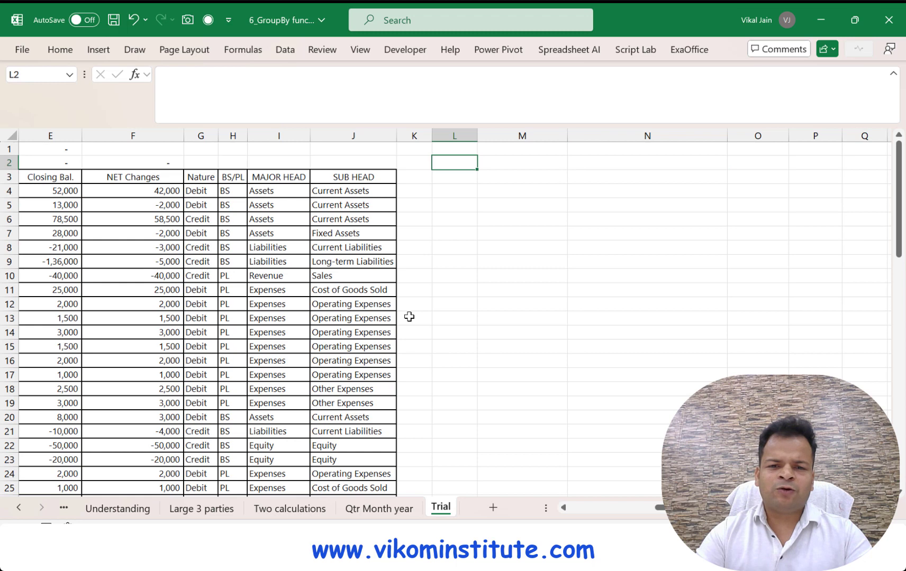
key(Right)
text(Bs)
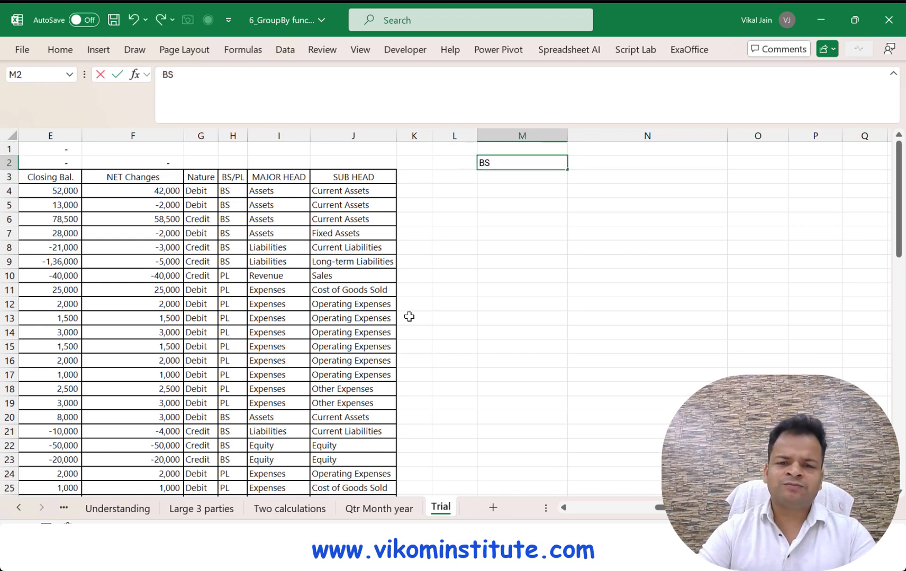
text(S)
key(Return)
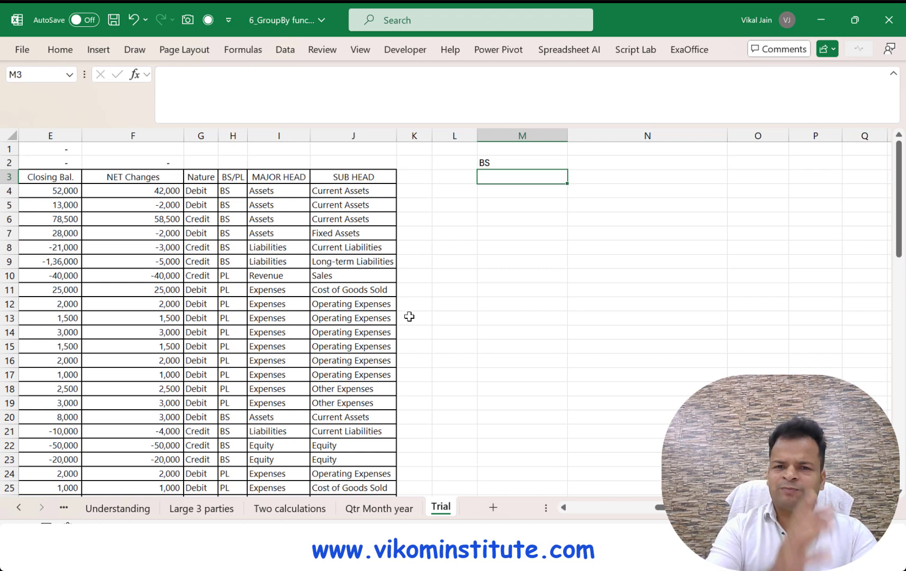
Begin a GROUPBY formula in M4 with the MAJOR HEAD and SUB HEAD columns, I3:J71, as row_fields.
key(Up)
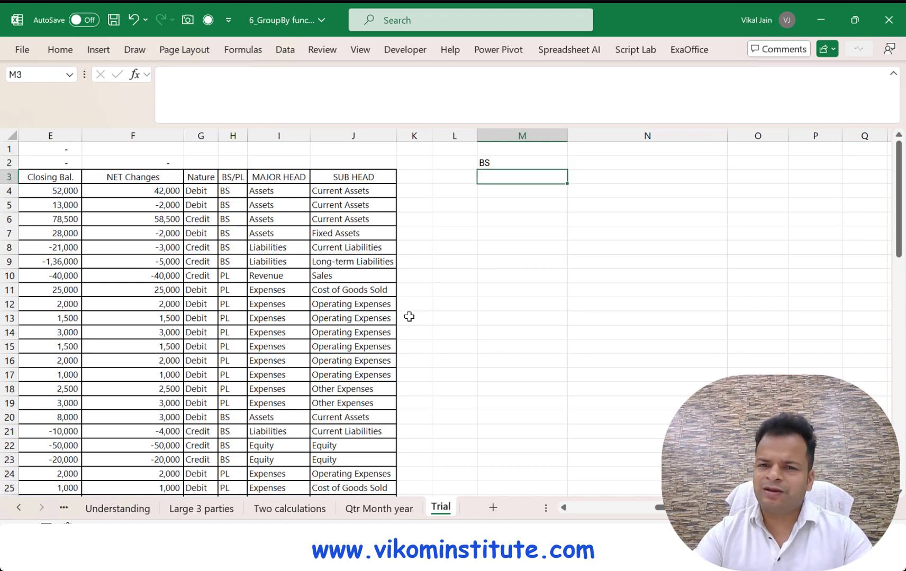
key(Down)
text(=)
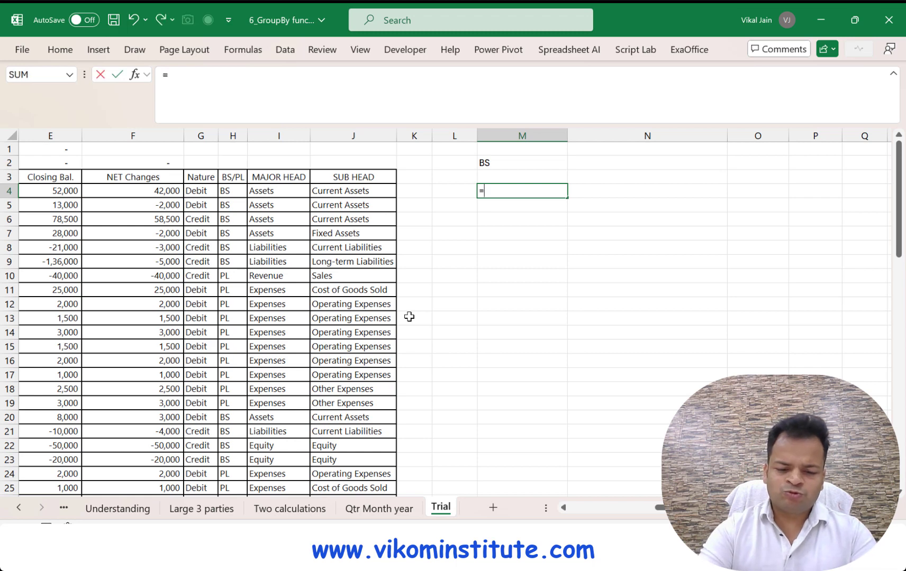
text(gr)
key(Tab)
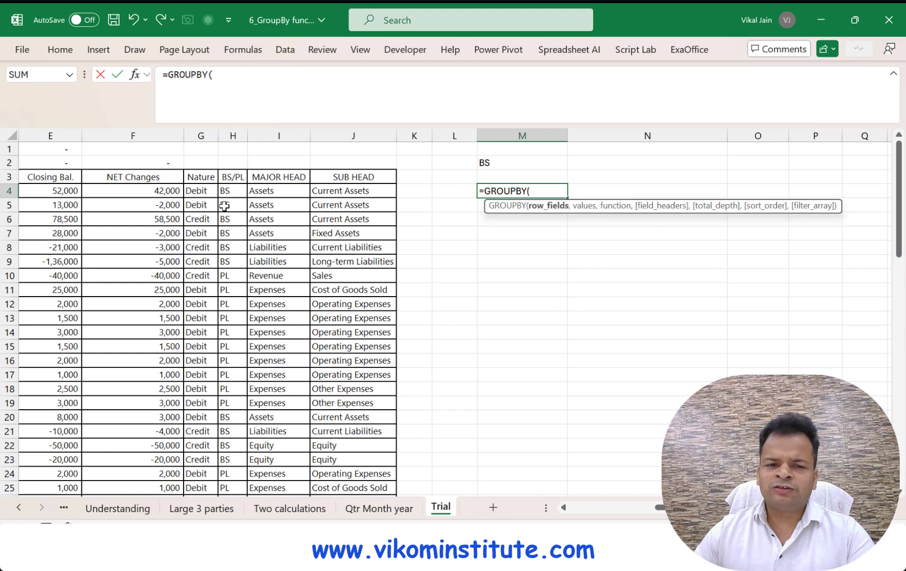
click(262, 175)
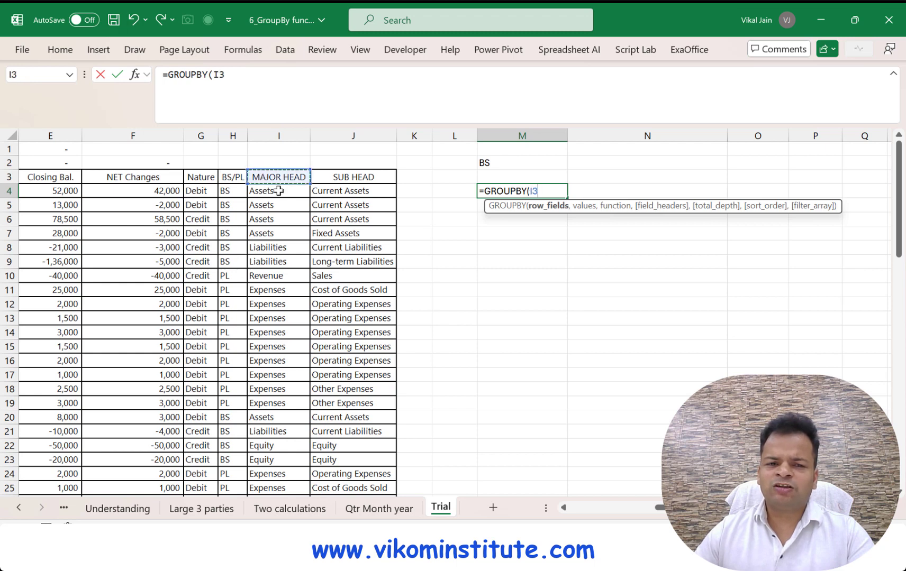
key(shift+Right)
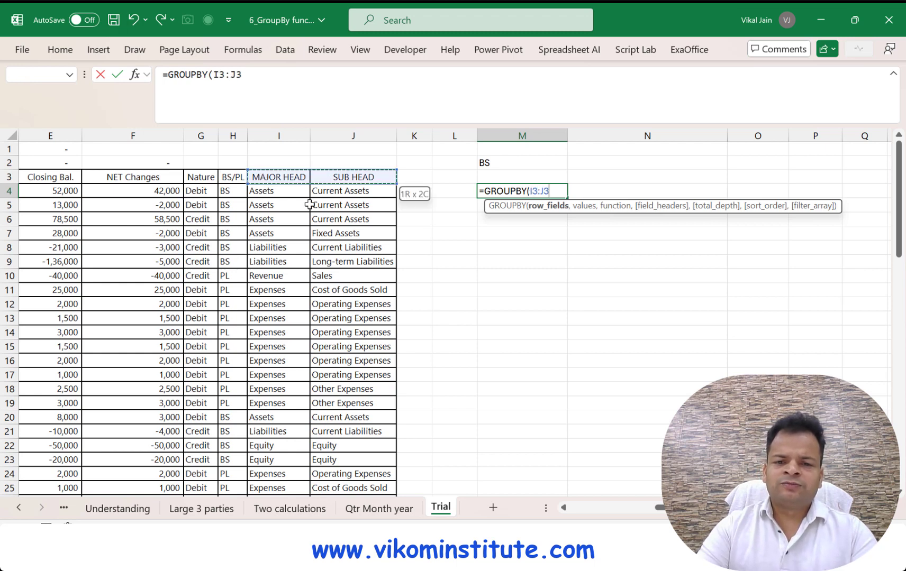
key(ctrl+shift+Down)
text(,)
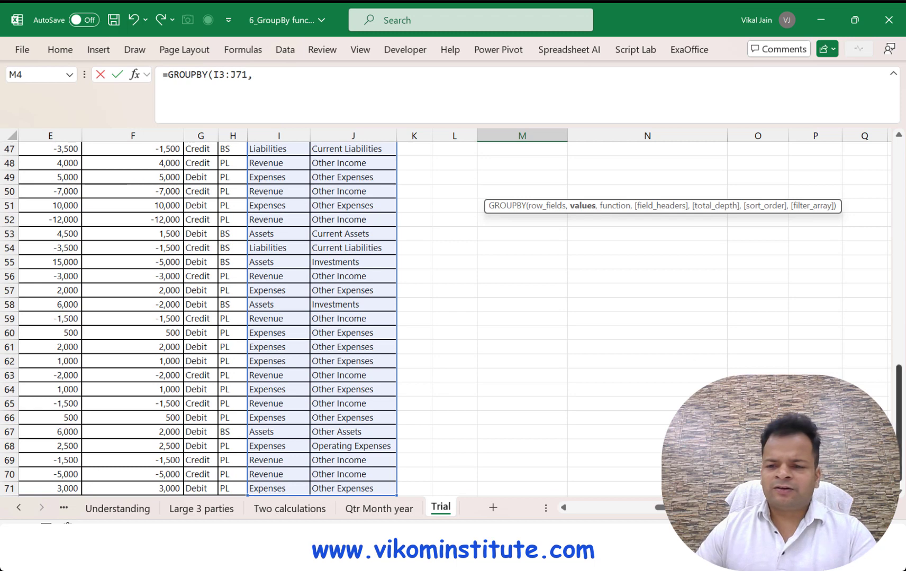
Set the GROUPBY values argument to the Closing Bal. and NET Changes columns, E3:F71.
drag(898, 424, 899, 200)
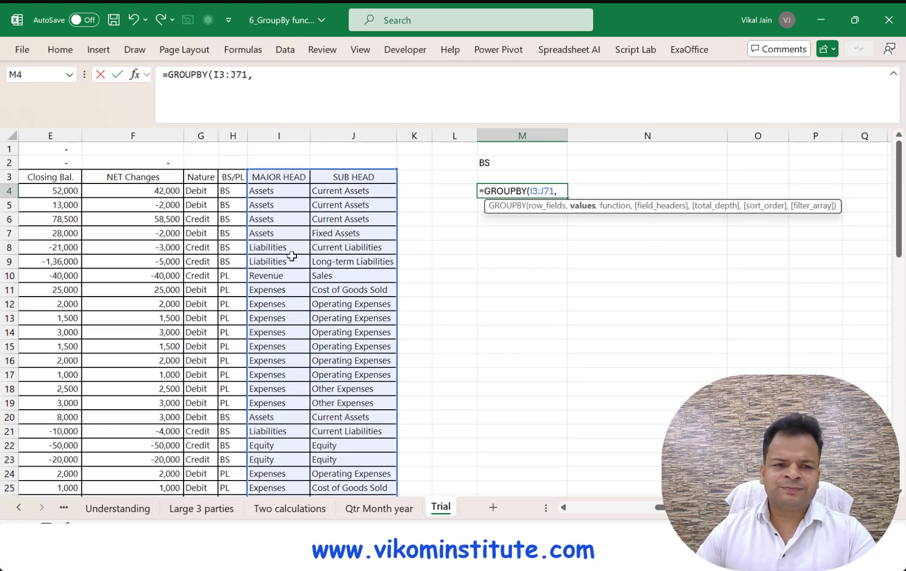
click(40, 180)
key(Left)
key(Right)
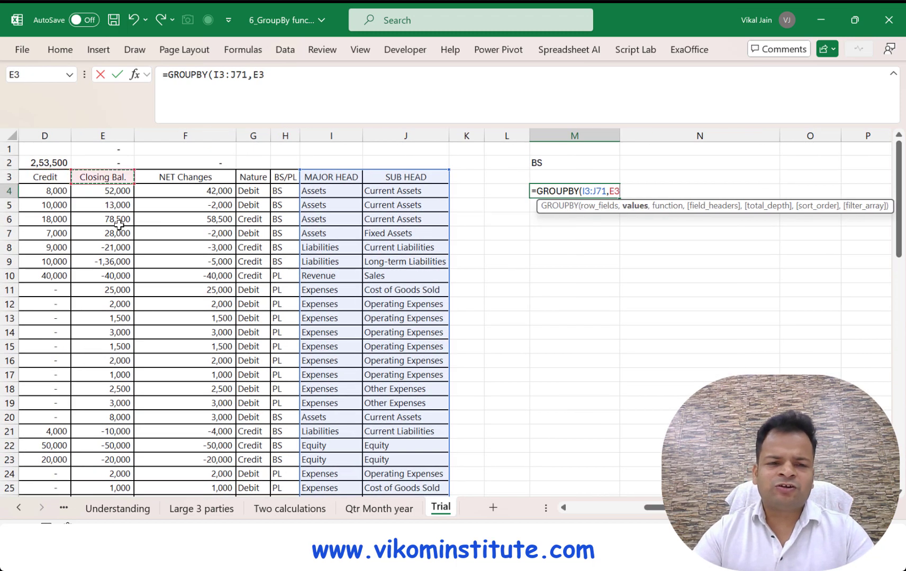
key(shift+Right)
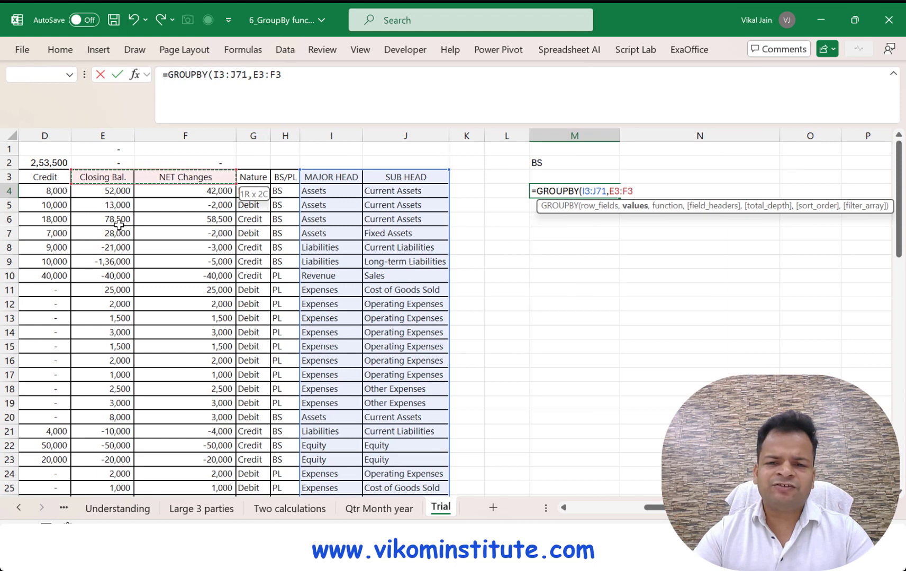
key(ctrl+shift+Down)
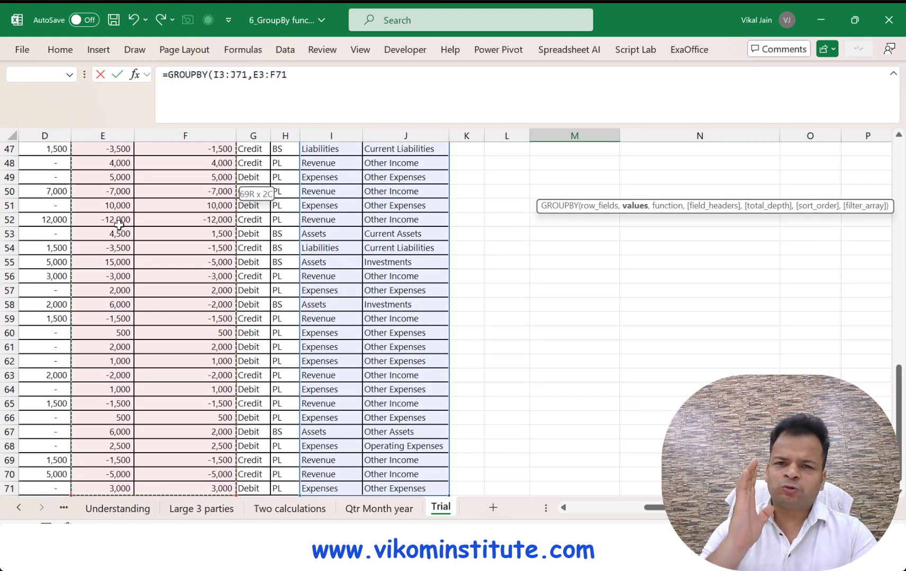
Set the GROUPBY function argument to HSTACK(SUM,SUM) and complete the formula in M4.
text(,)
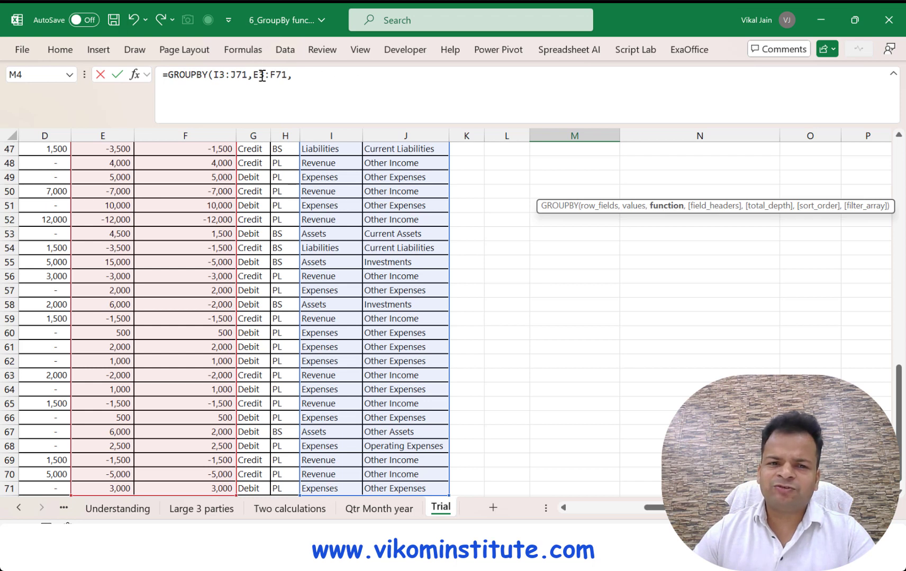
click(328, 78)
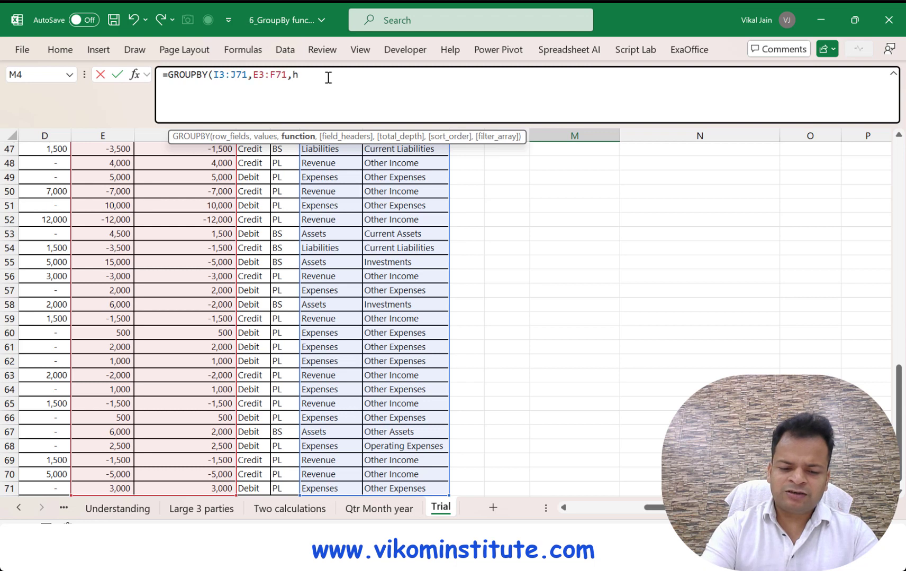
text(hstack)
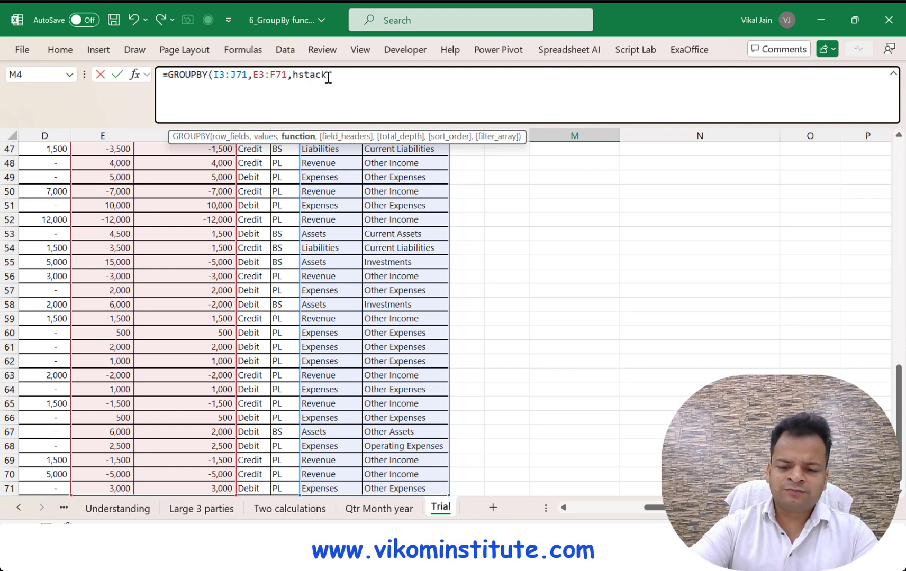
text((sum,)
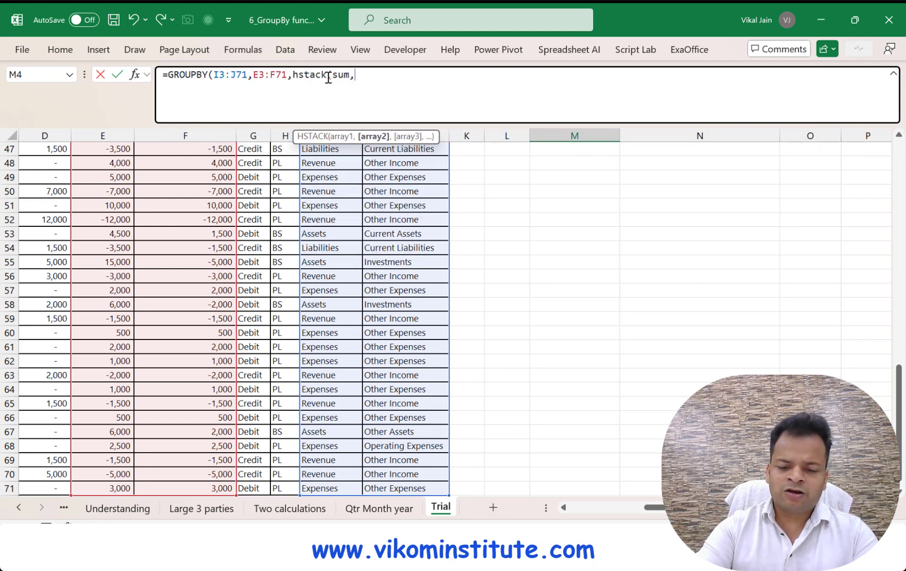
text(sum)
text()))
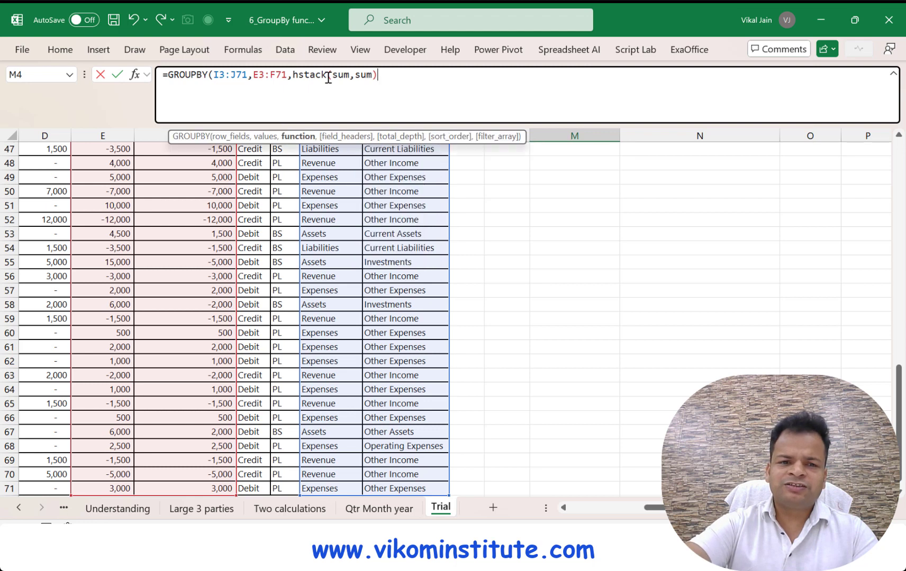
key(Return)
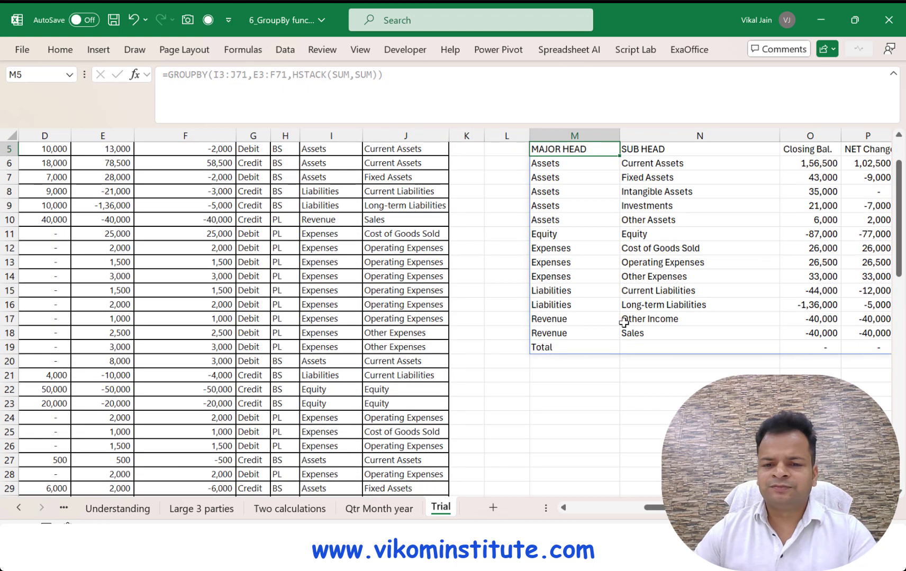
Replace the heading in cell M2 with PL.
scroll(614, 316, up, 1)
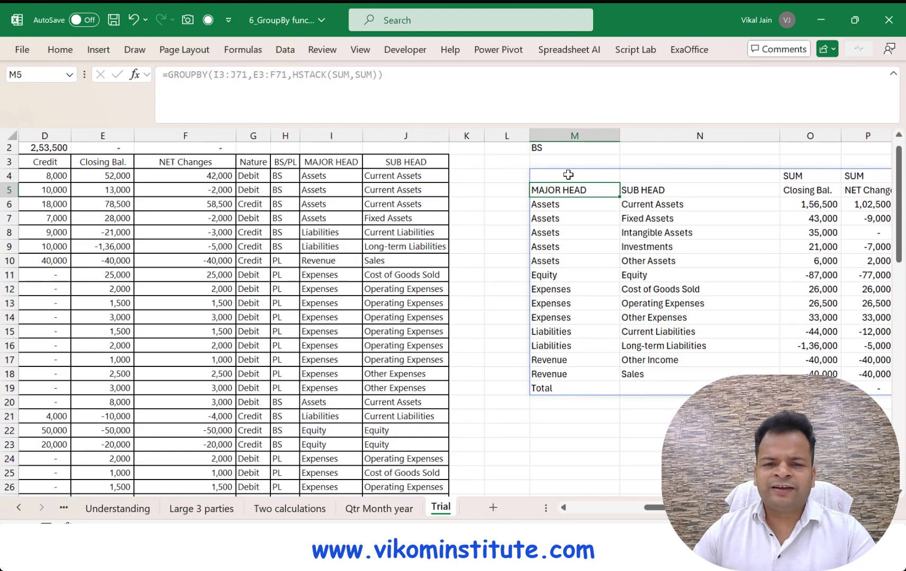
click(561, 150)
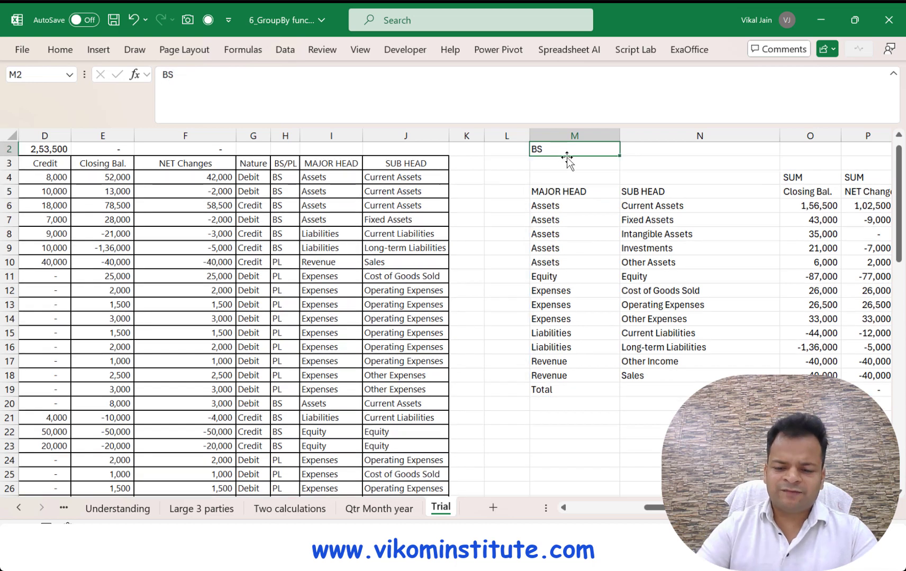
text(PL)
key(Return)
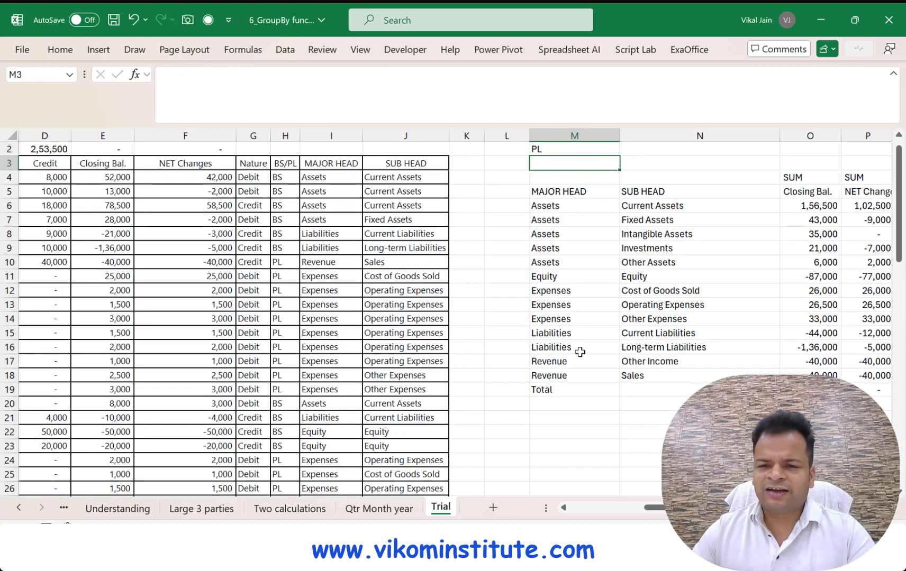
double_click(552, 149)
click(559, 172)
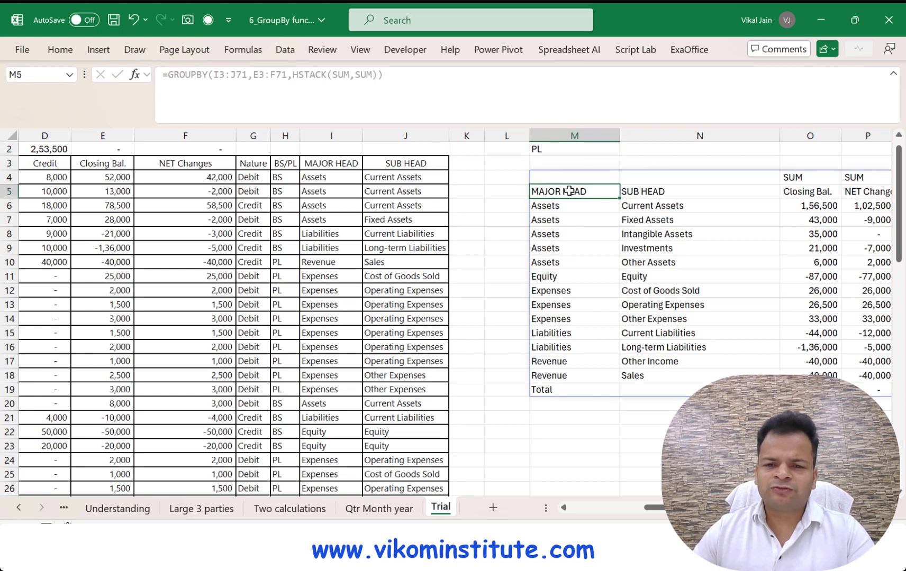
Extend the M4 GROUPBY formula with the filter_array H3:H71=M2, leaving field_headers, total_depth and sort_order empty.
double_click(569, 178)
click(724, 178)
text(,,,,)
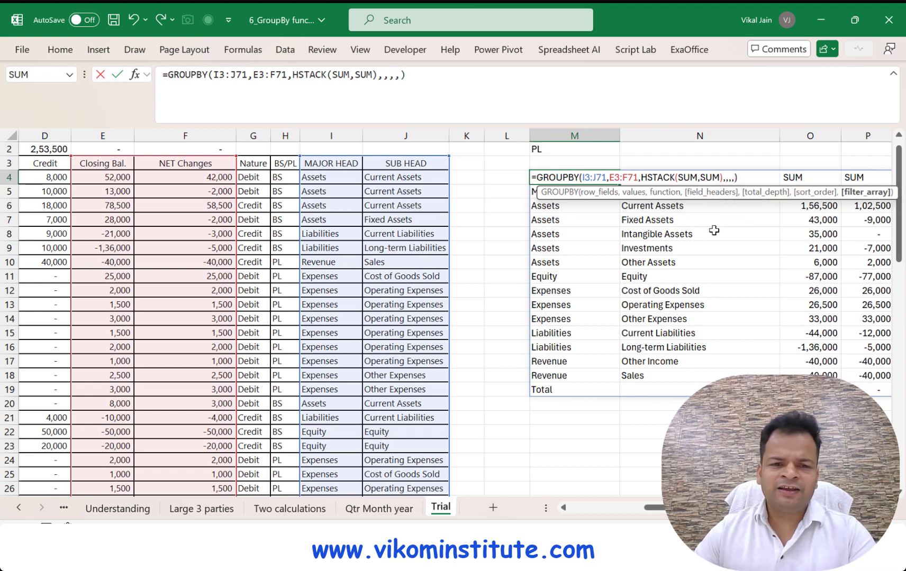
click(277, 163)
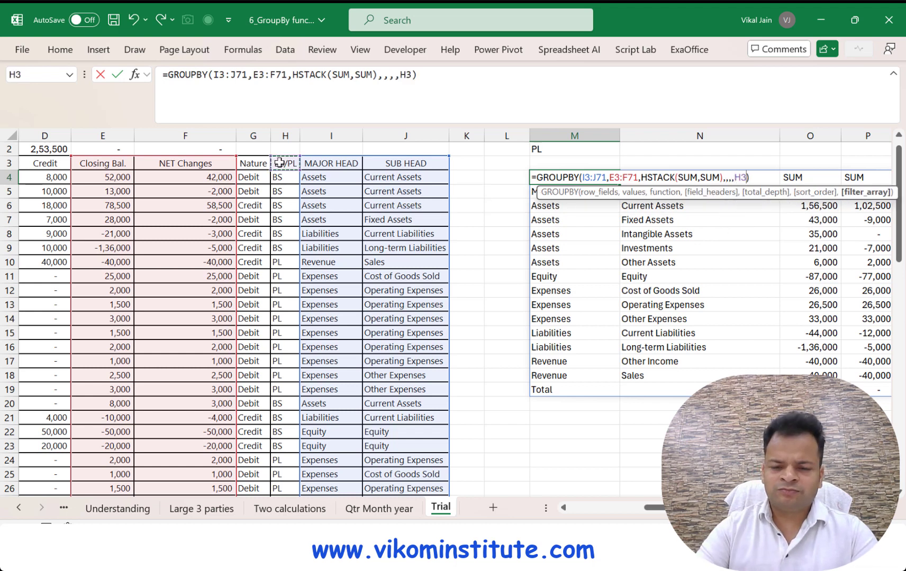
key(ctrl+shift+Down)
text(=)
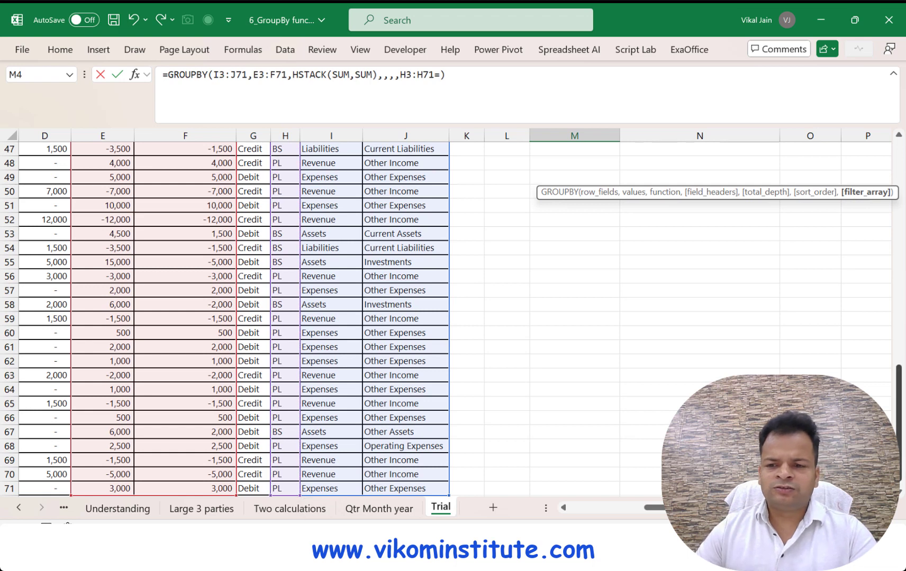
drag(898, 402, 896, 166)
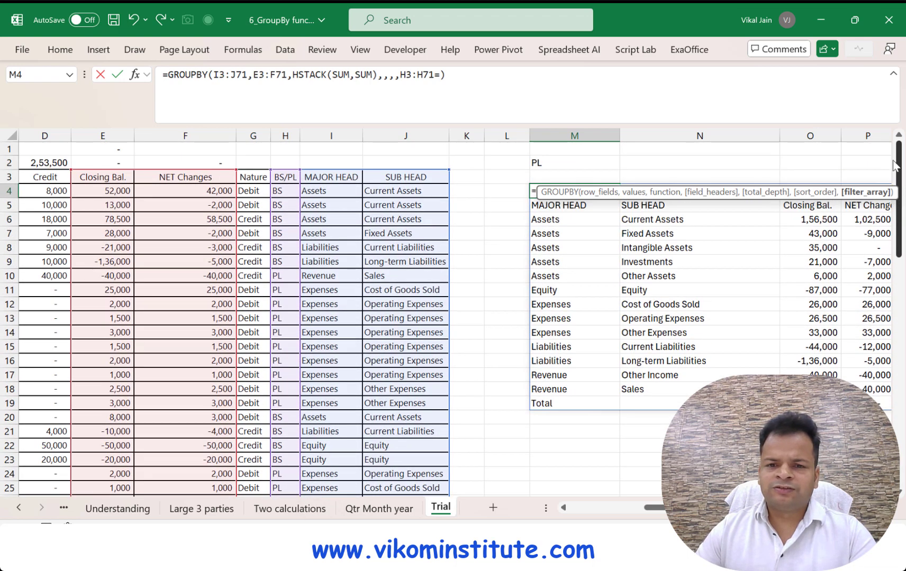
click(573, 161)
key(Return)
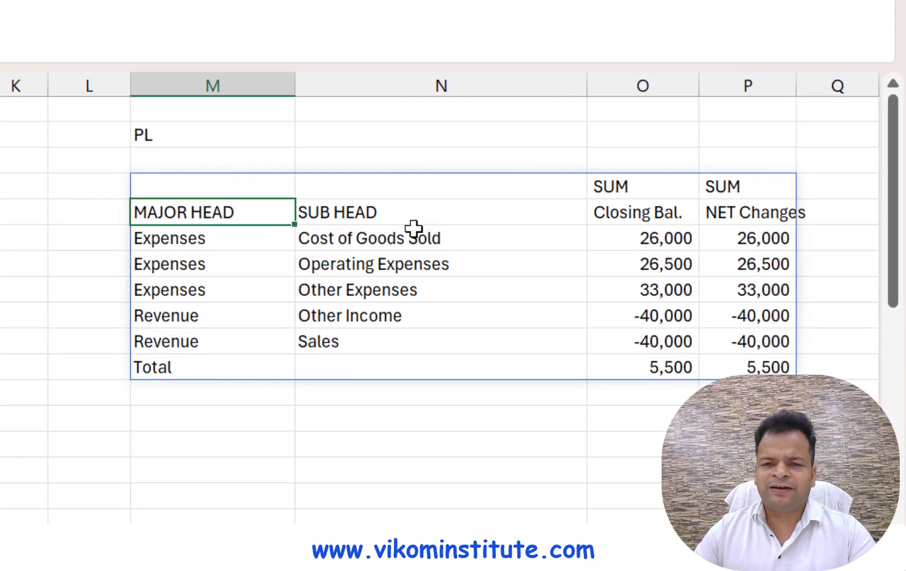
Set the filter criterion in cell M2 to BS.
click(603, 160)
text(BS)
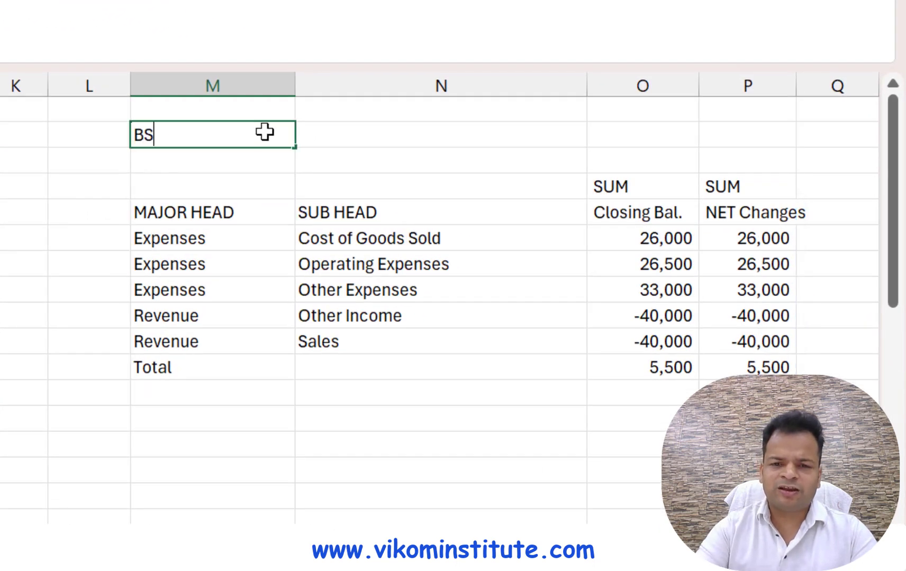
key(Return)
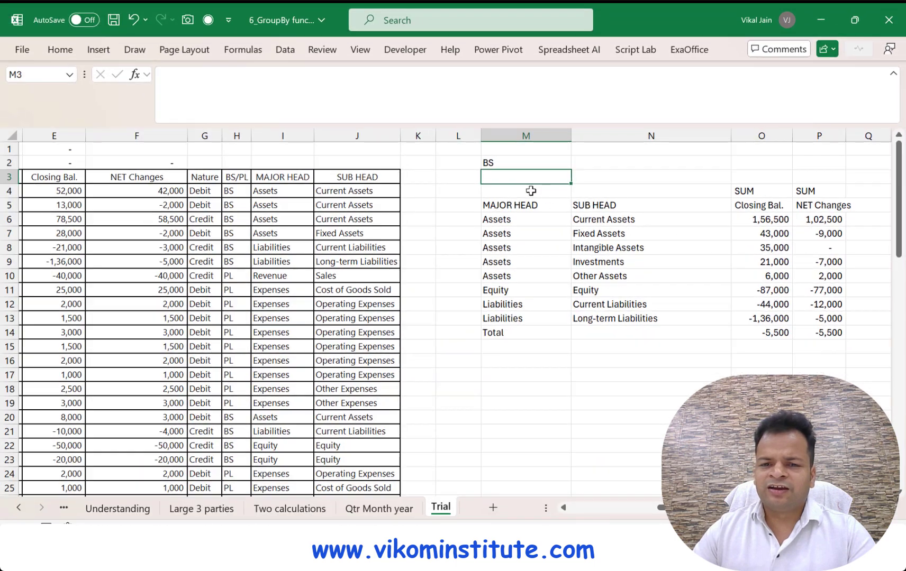
Wrap the M4 GROUPBY formula in DROP with rows set to 1, and autofit the Closing Bal. column O.
click(221, 188)
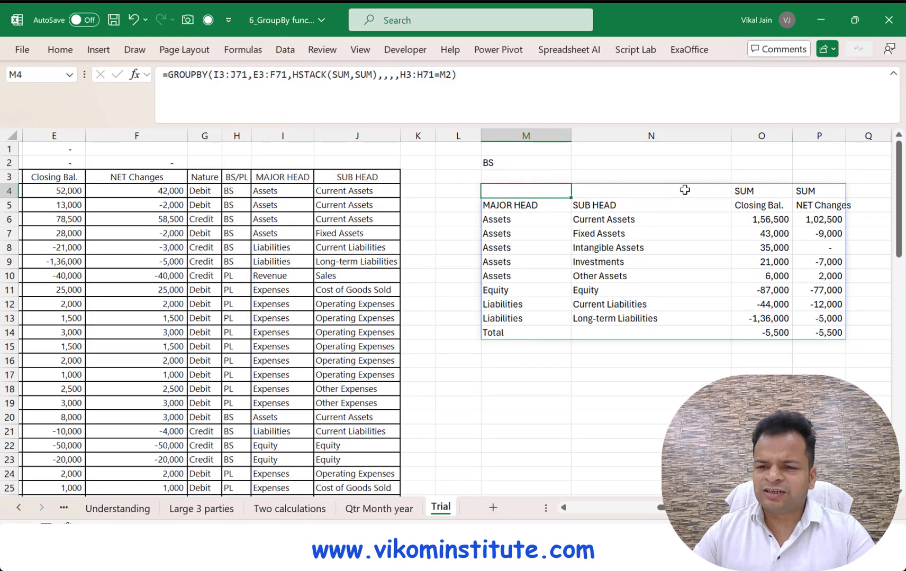
double_click(541, 190)
click(487, 191)
text(drop)
key(Tab)
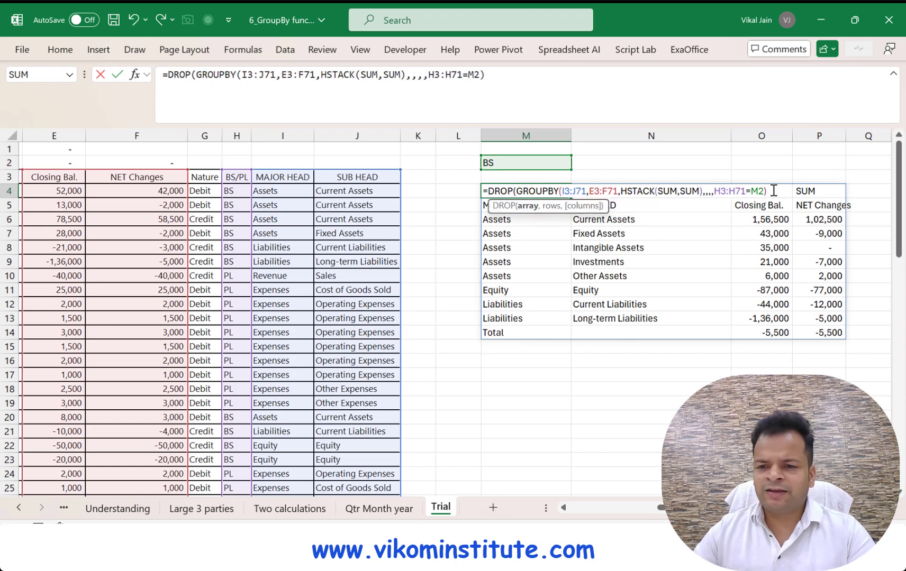
text(,1)
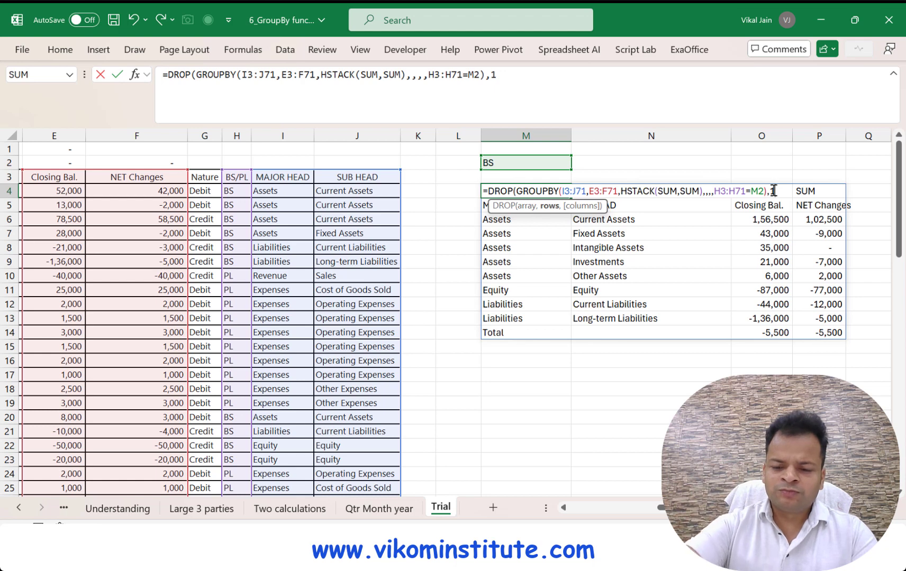
key(Return)
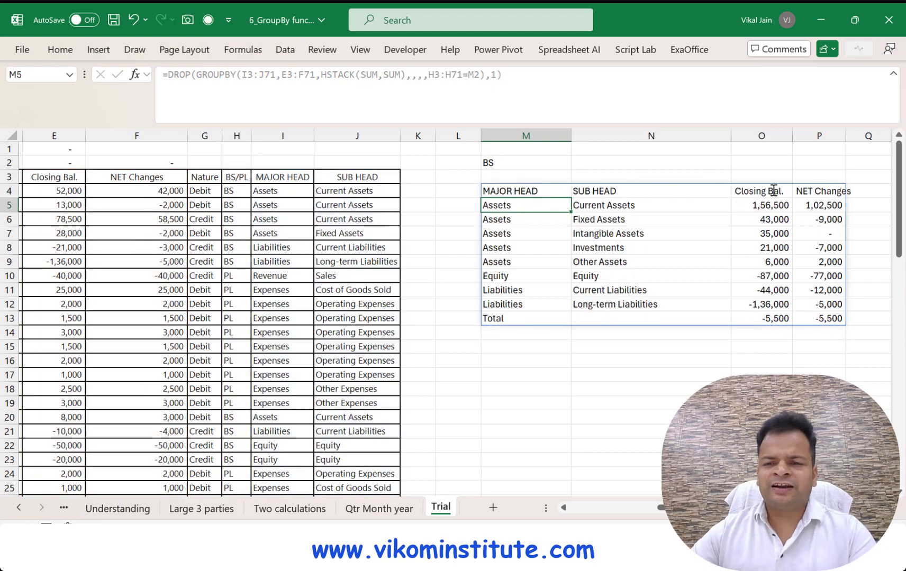
double_click(793, 134)
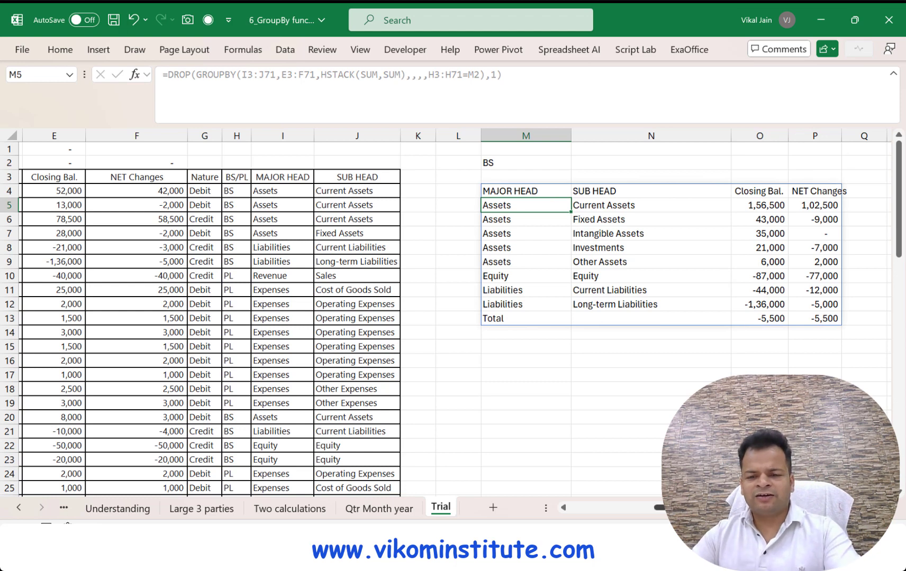
Open an HSTACK around the row_fields range I3:J71 inside the M4 formula.
scroll(449, 317, left, 4)
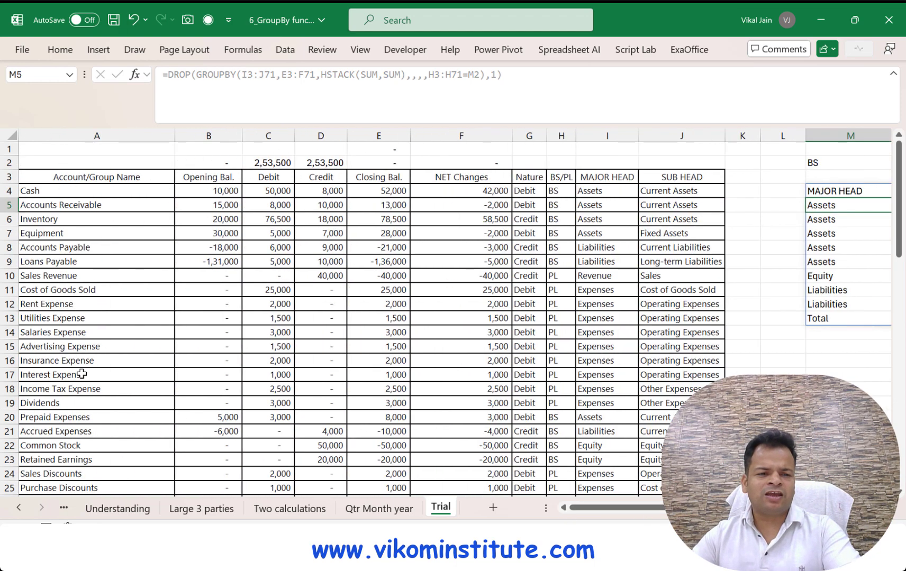
scroll(728, 267, right, 3)
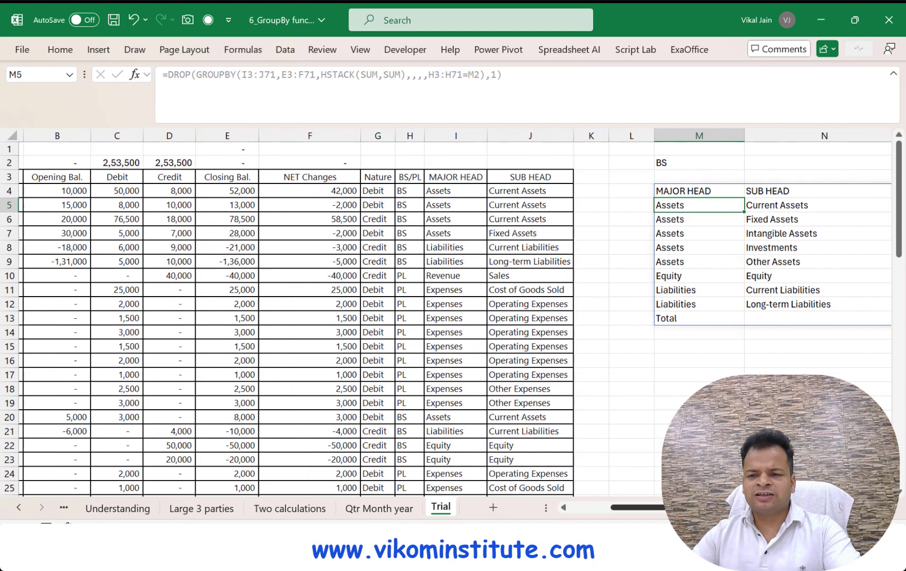
double_click(641, 190)
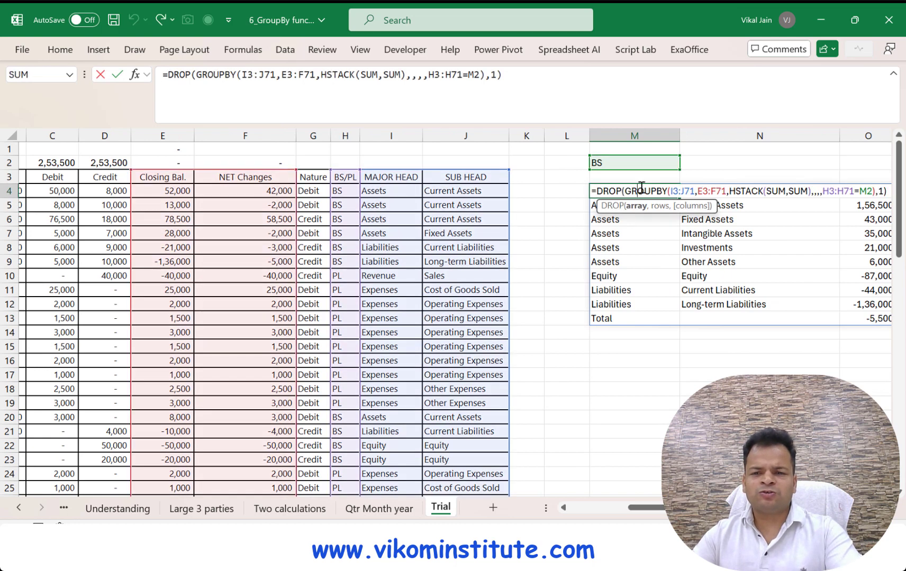
click(672, 193)
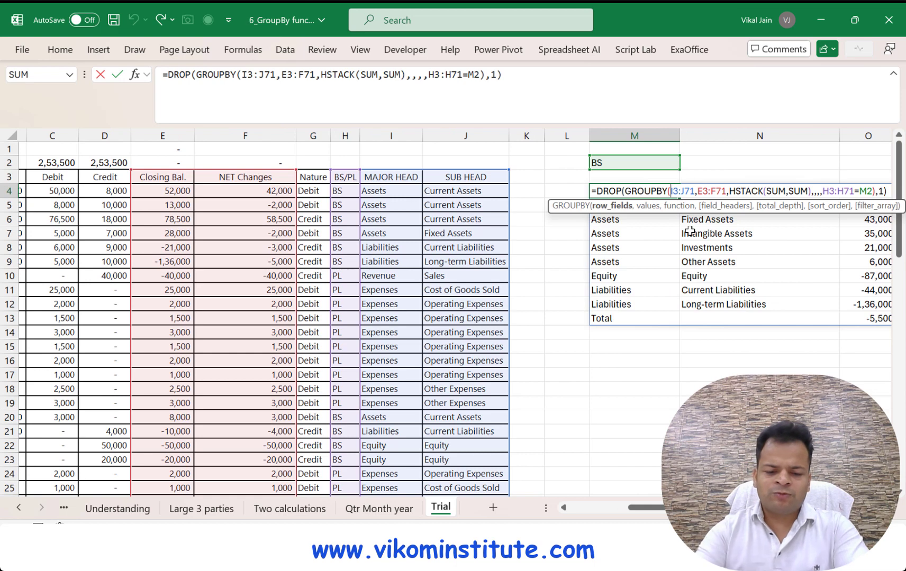
text(hs)
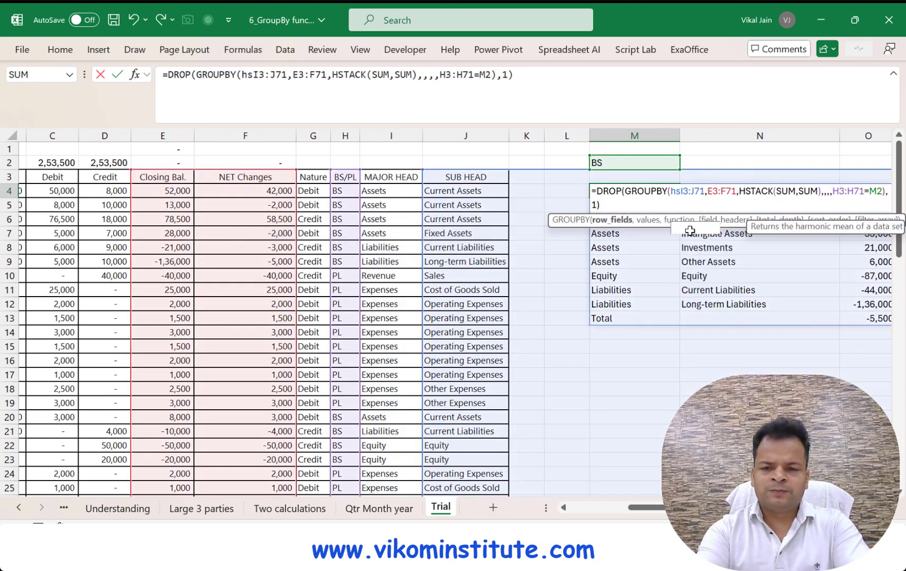
text(t)
key(Tab)
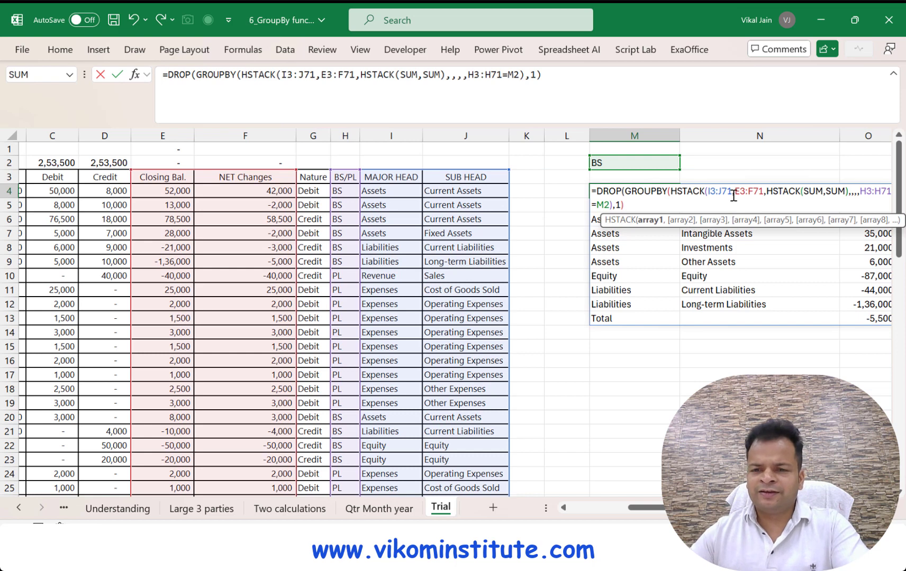
Add the Account/Group Name column, A3:A71, as the second HSTACK array in row_fields and complete the formula.
text(,)
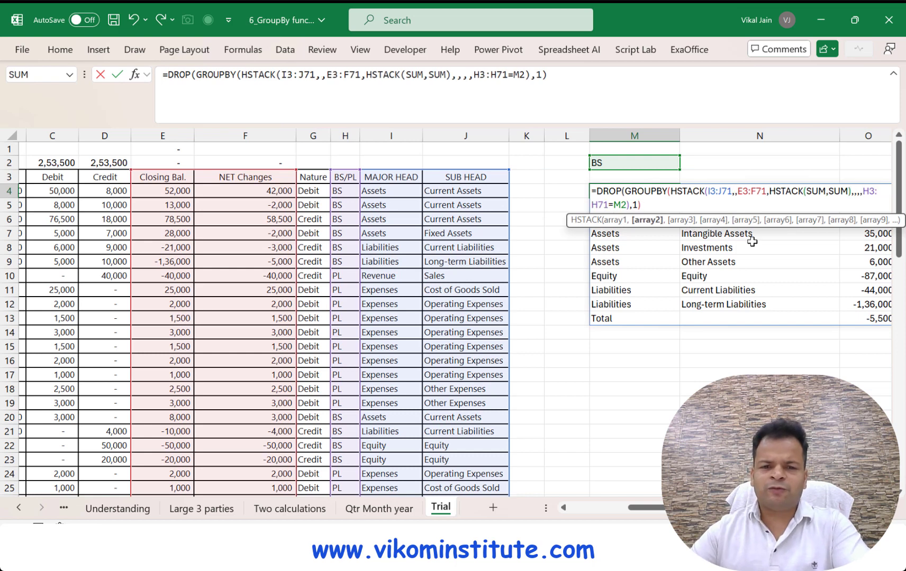
click(57, 181)
key(ctrl+Left)
key(ctrl+shift+Down)
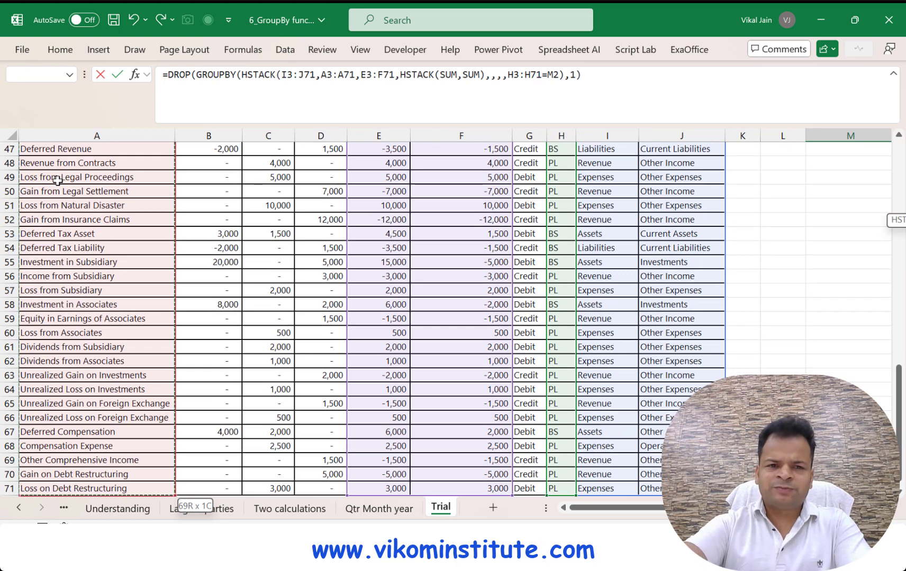
text())
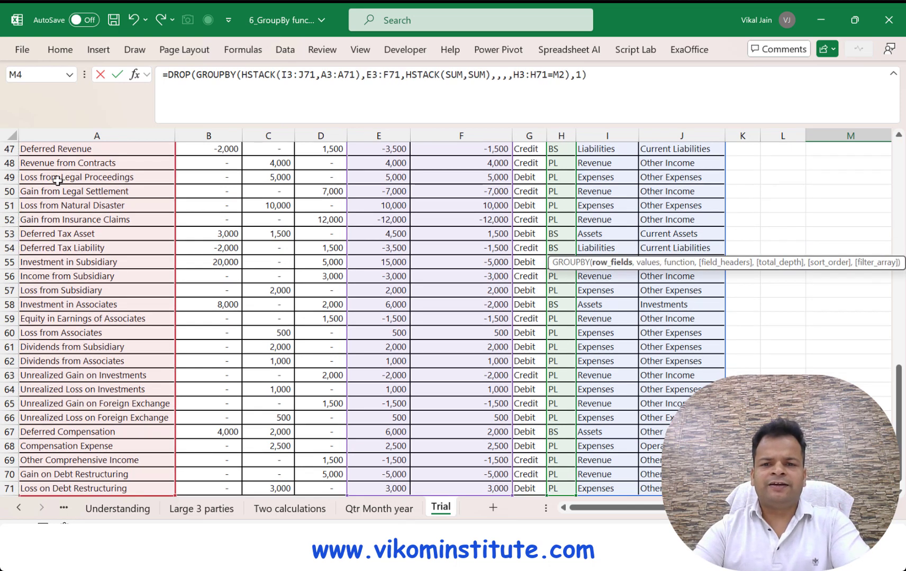
key(Return)
Autofit column O to the Account/Group Name entries of the summary.
key(Up)
key(Up)
key(Right)
key(Right)
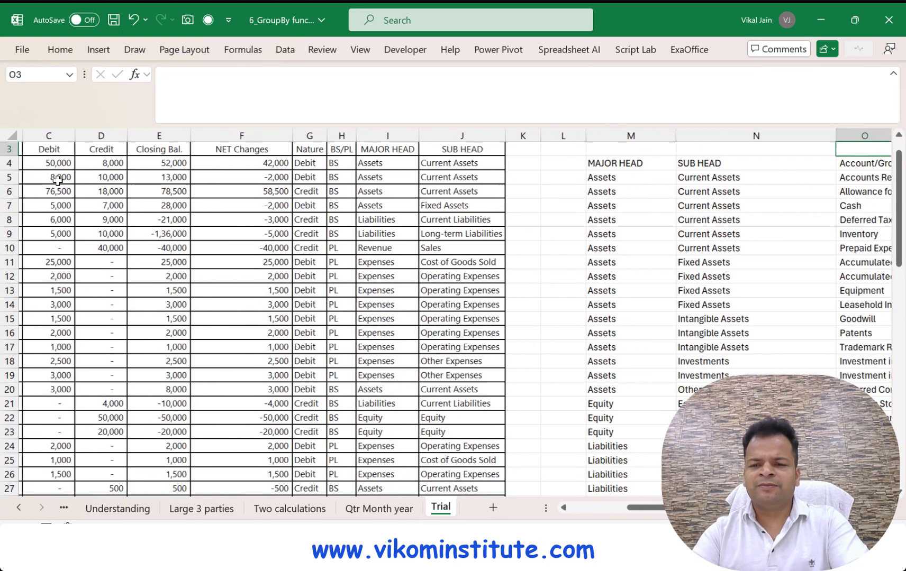
key(Up)
key(Right)
key(Right)
key(Right)
key(Right)
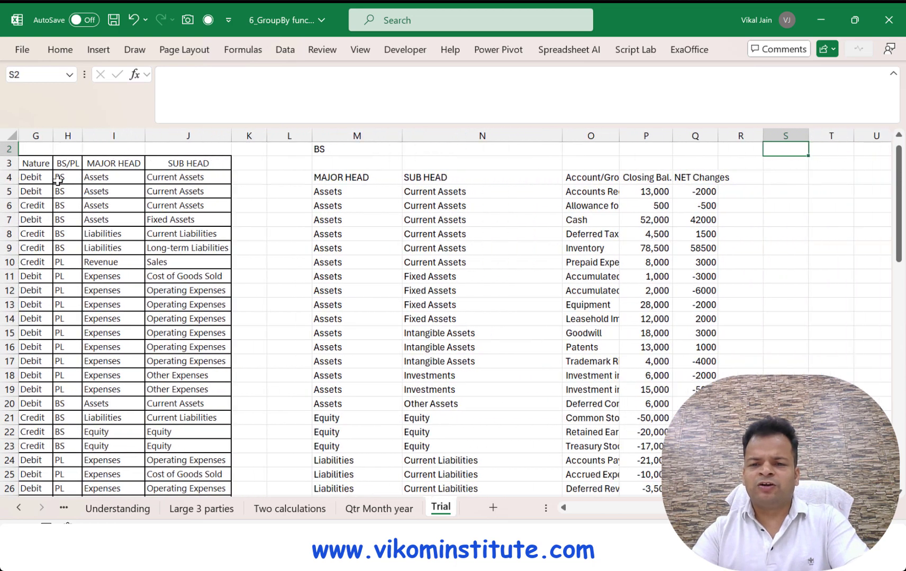
double_click(621, 134)
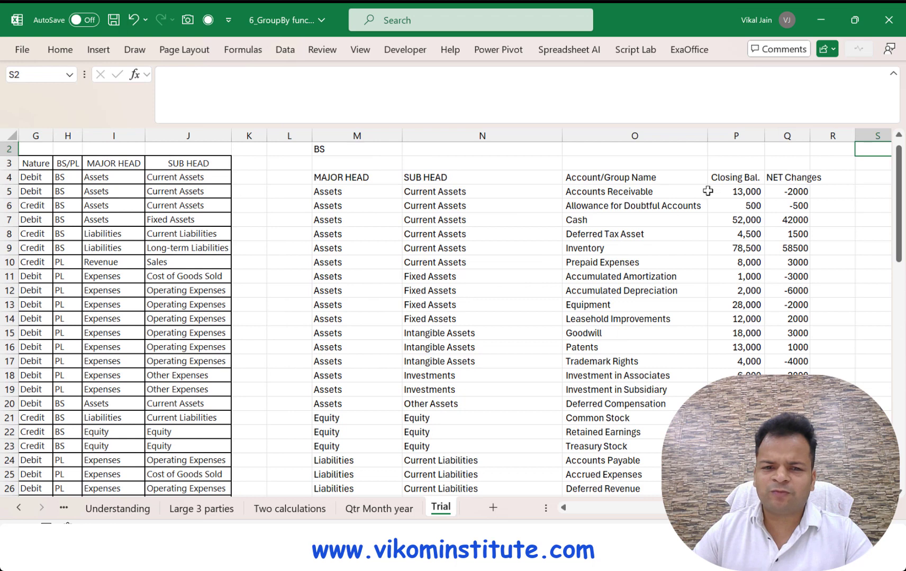
Switch the summary's filter criterion in cell M2 to PL.
click(365, 148)
text(P)
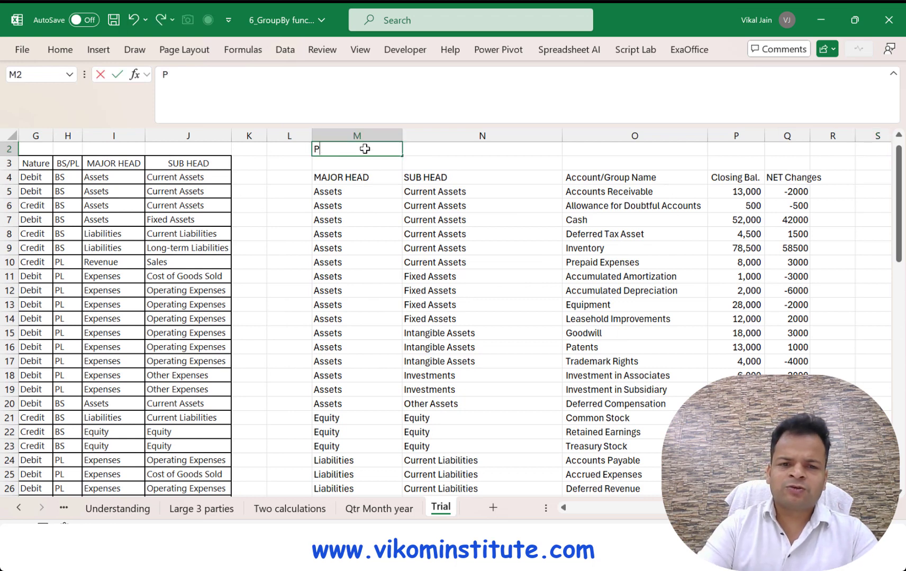
text(L)
key(Return)
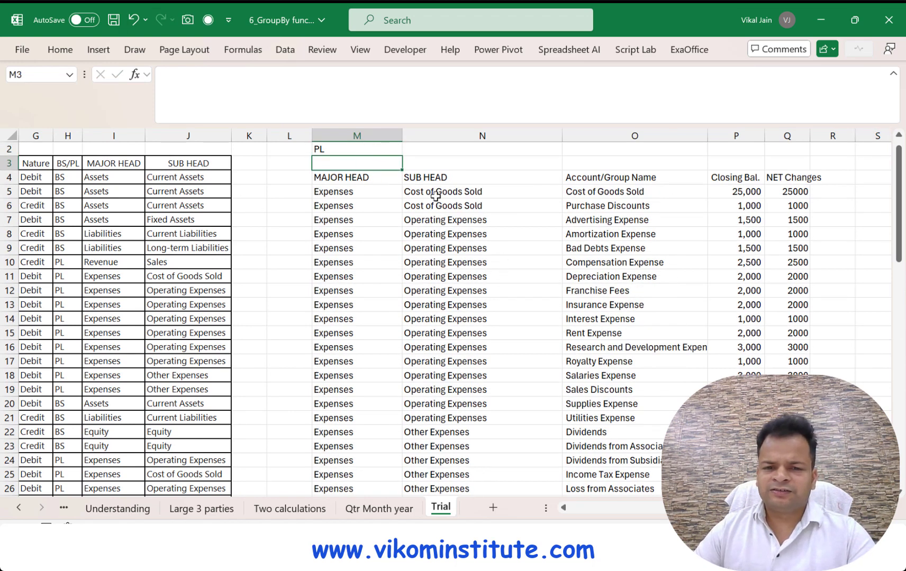
click(381, 148)
key(Return)
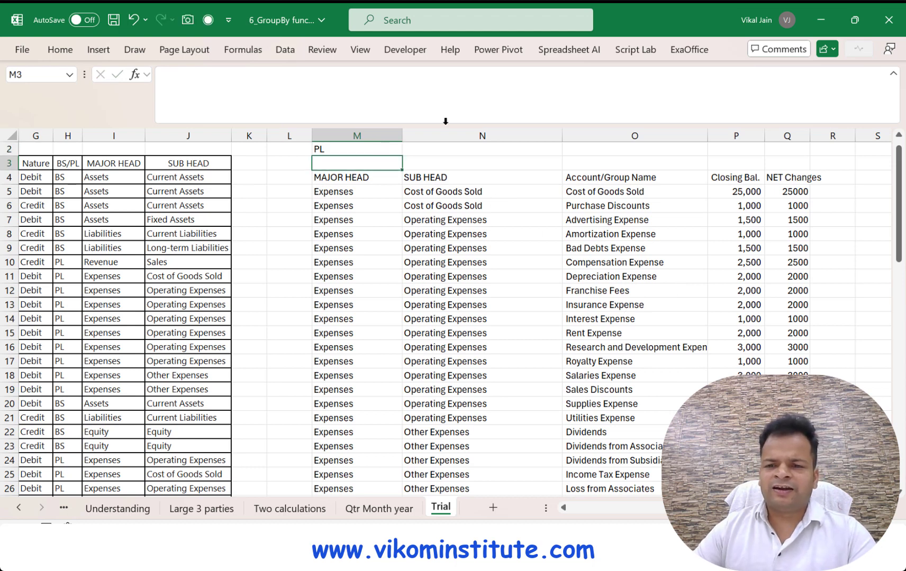
Set the filter criterion in M2 to BS and select the summary's Closing Bal. and NET Changes totals, P30:Q30.
click(319, 149)
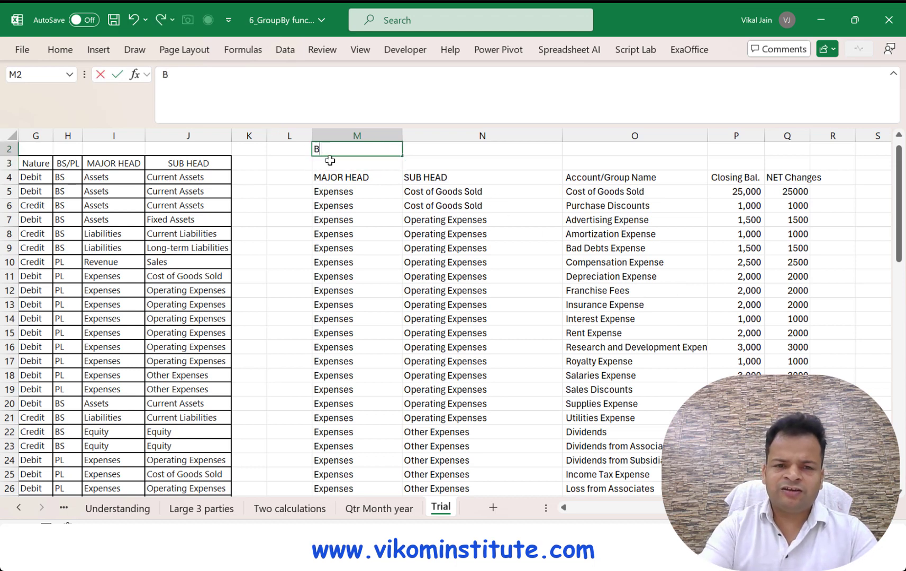
text(BS)
key(Return)
scroll(702, 329, down, 6)
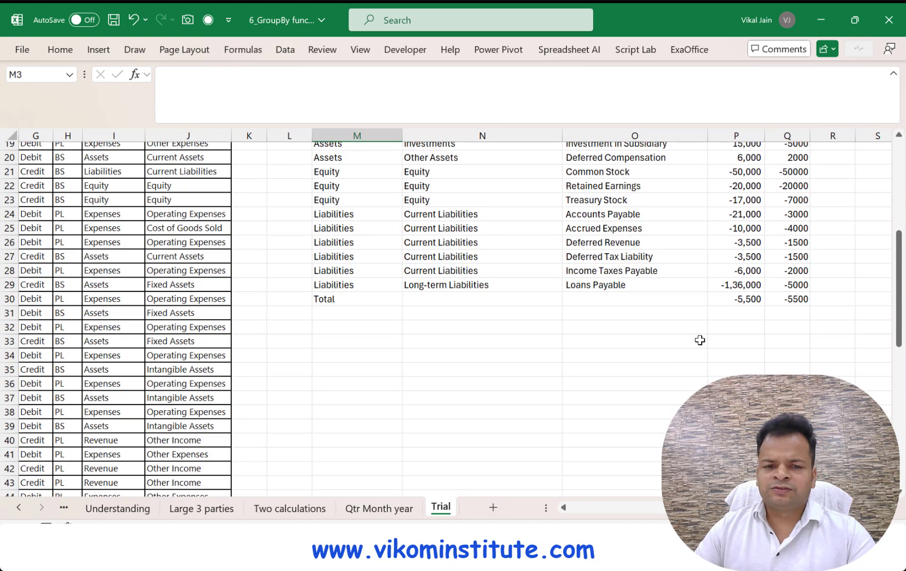
scroll(740, 346, up, 1)
drag(742, 341, 787, 340)
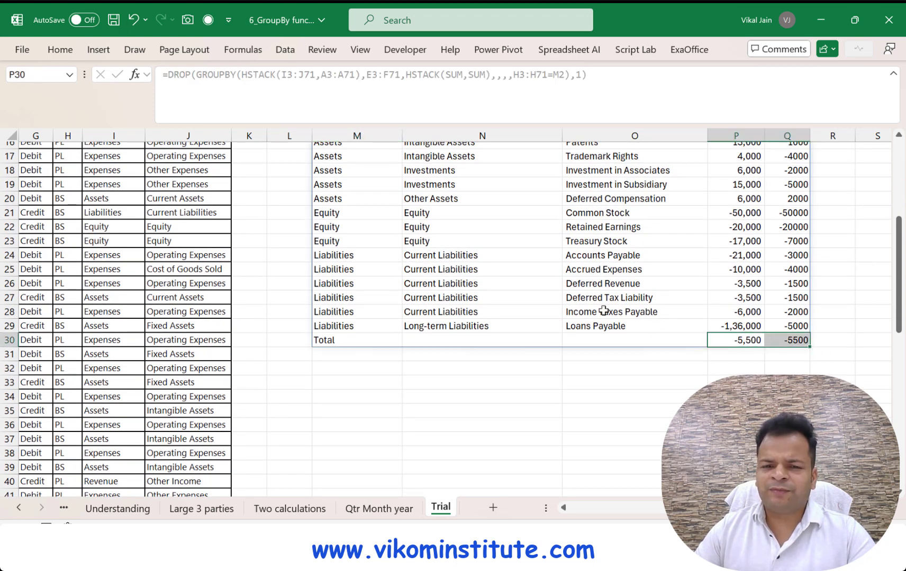
Set the filter criterion in M2 to PL and select the summary's Closing Bal. and NET Changes totals, P48:Q48.
scroll(610, 313, up, 5)
click(338, 150)
text(PL)
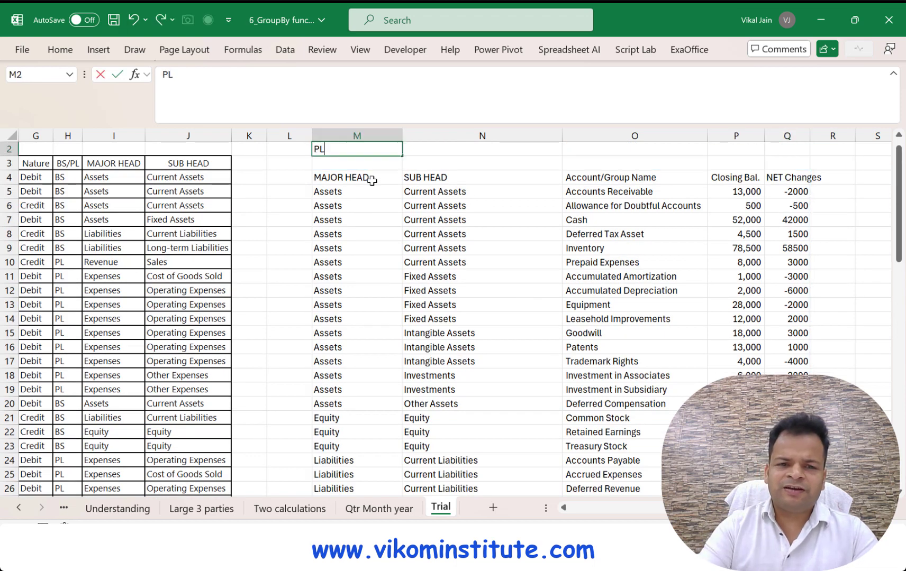
key(Return)
scroll(687, 308, down, 11)
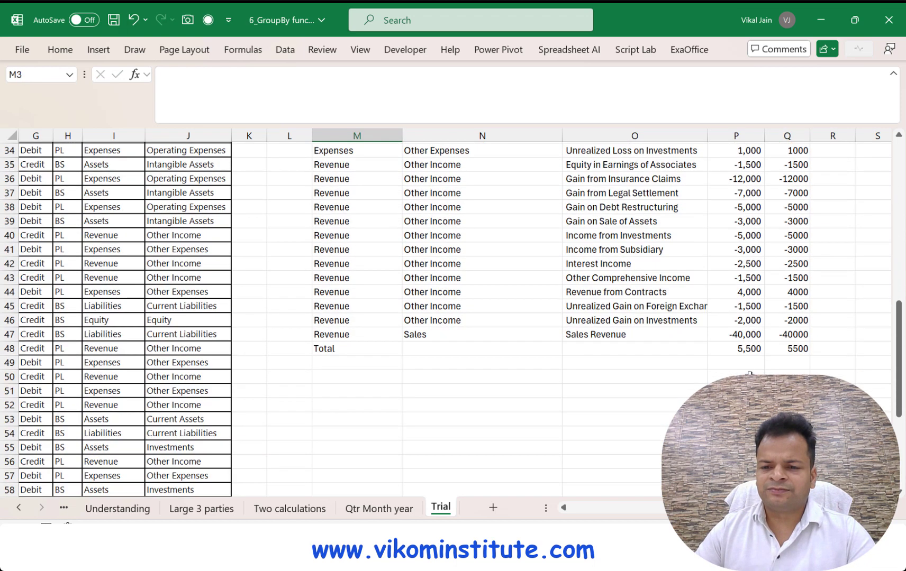
drag(740, 351, 794, 350)
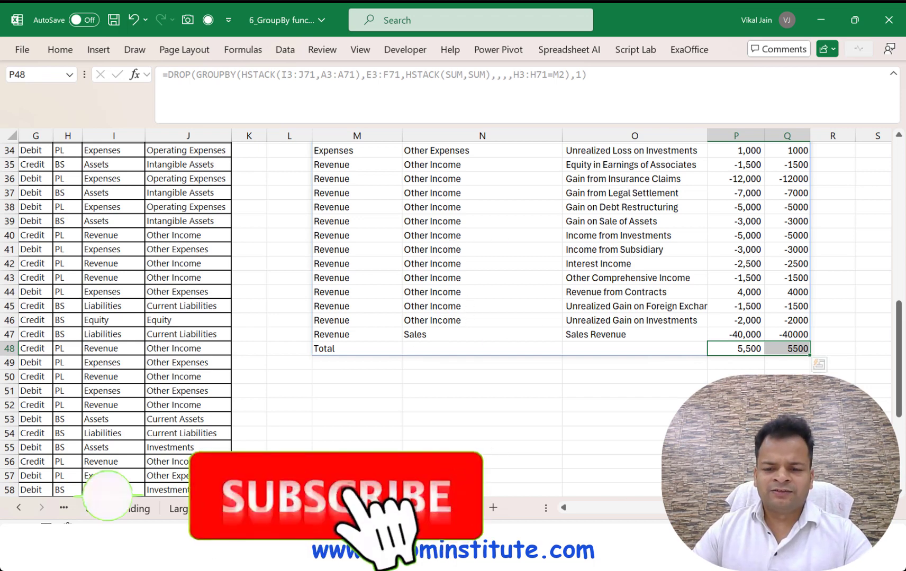
scroll(486, 447, left, 3)
scroll(527, 390, left, 1)
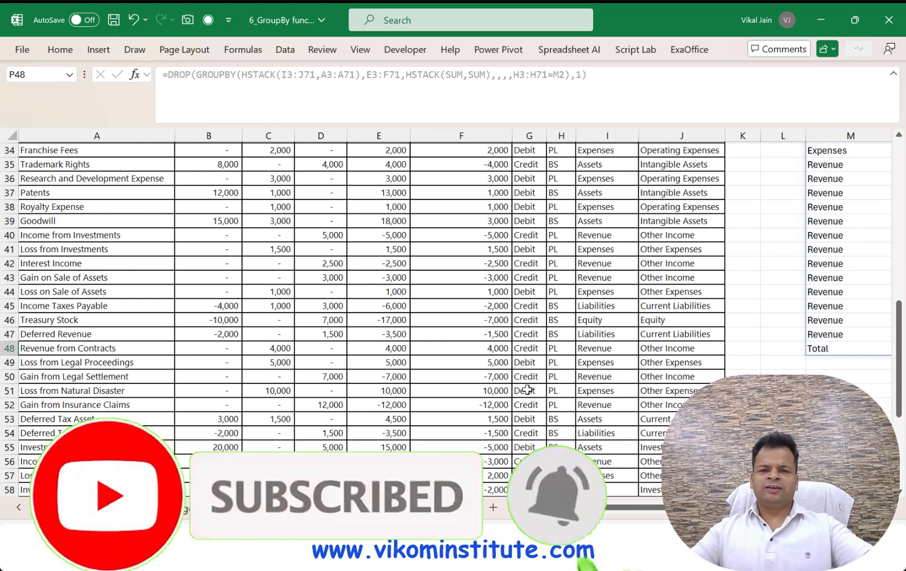